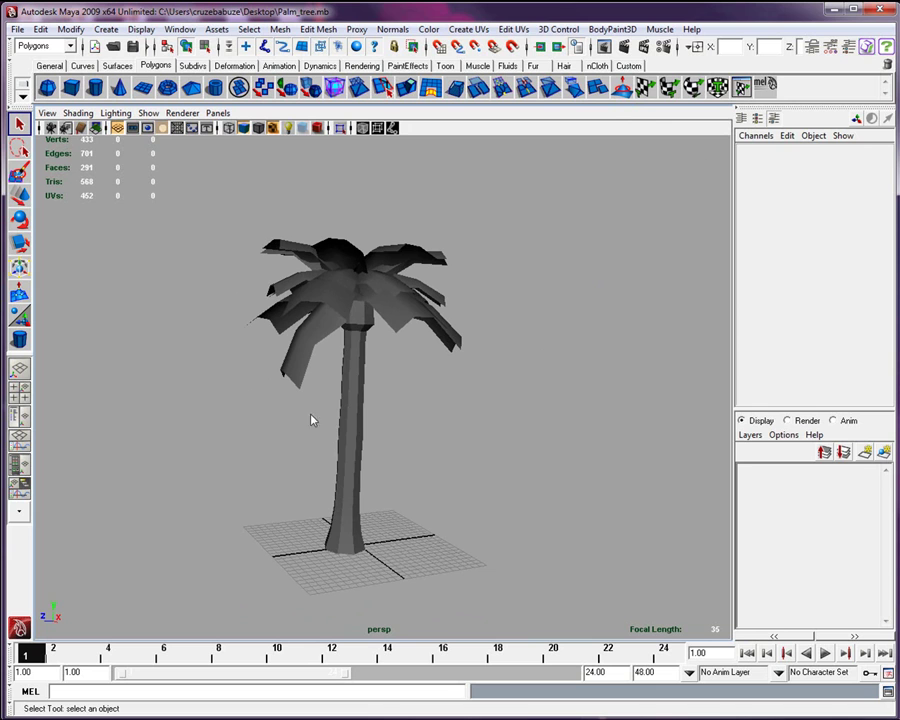
# Examine the palm tree's trunk and leaf meshes from several sides
pyautogui.click(357, 401)
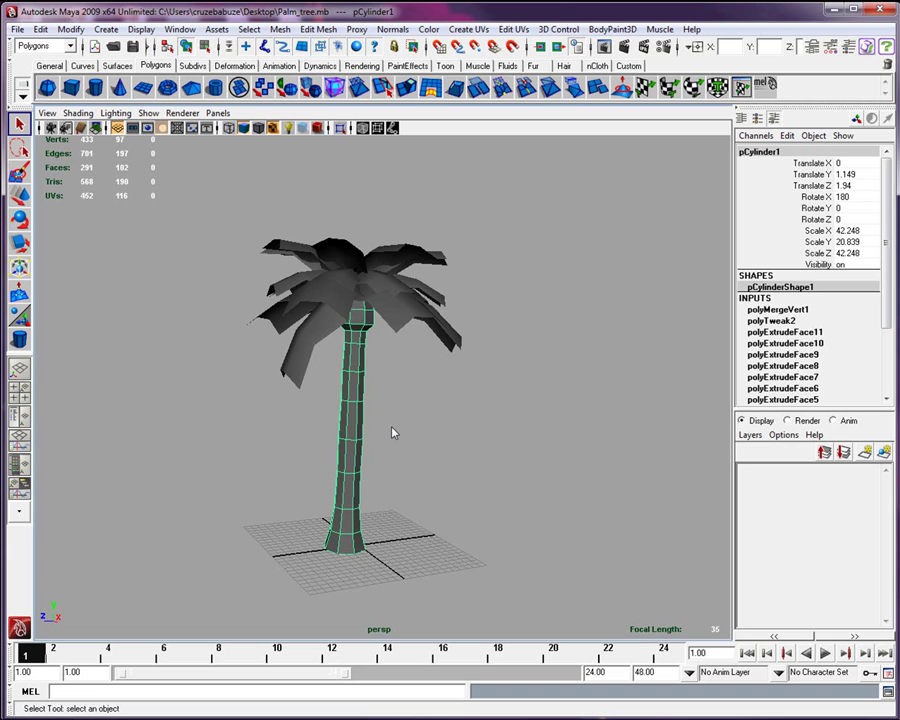
pyautogui.click(402, 311)
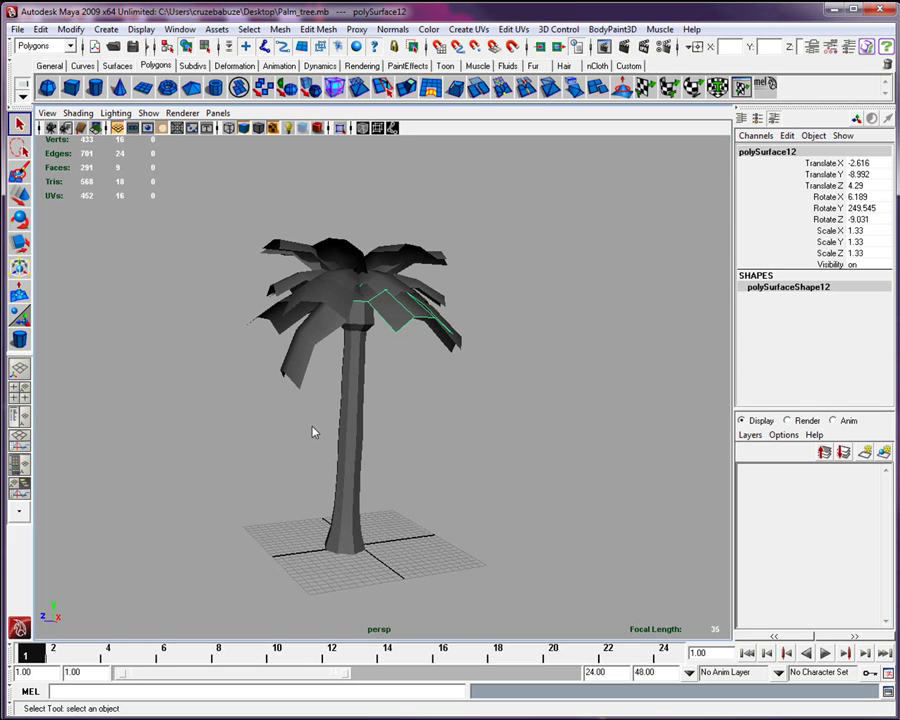
pyautogui.click(358, 365)
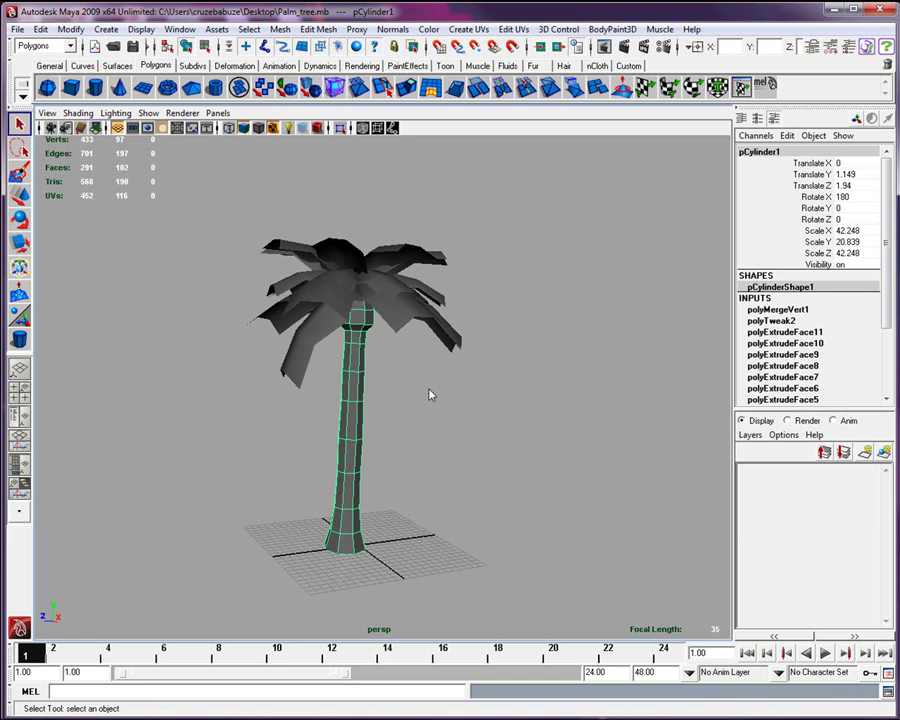
pyautogui.moveTo(428, 392)
pyautogui.keyDown('alt'); pyautogui.mouseDown()
pyautogui.moveTo(356, 346)
pyautogui.moveTo(316, 296)
pyautogui.moveTo(382, 314)
pyautogui.moveTo(365, 328)
pyautogui.moveTo(305, 195)
pyautogui.mouseUp(); pyautogui.keyUp('alt')
pyautogui.keyDown('alt'); pyautogui.moveTo(331, 277); pyautogui.dragTo(262, 236); pyautogui.keyUp('alt')
pyautogui.click(455, 349)
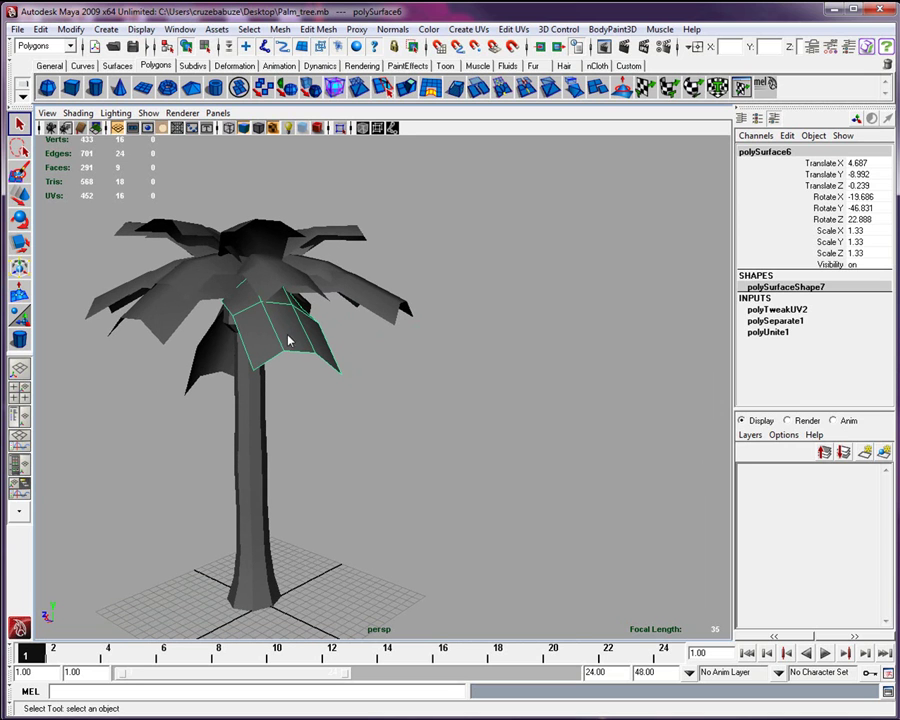
pyautogui.keyDown('alt'); pyautogui.moveTo(298, 216); pyautogui.dragTo(293, 262); pyautogui.keyUp('alt')
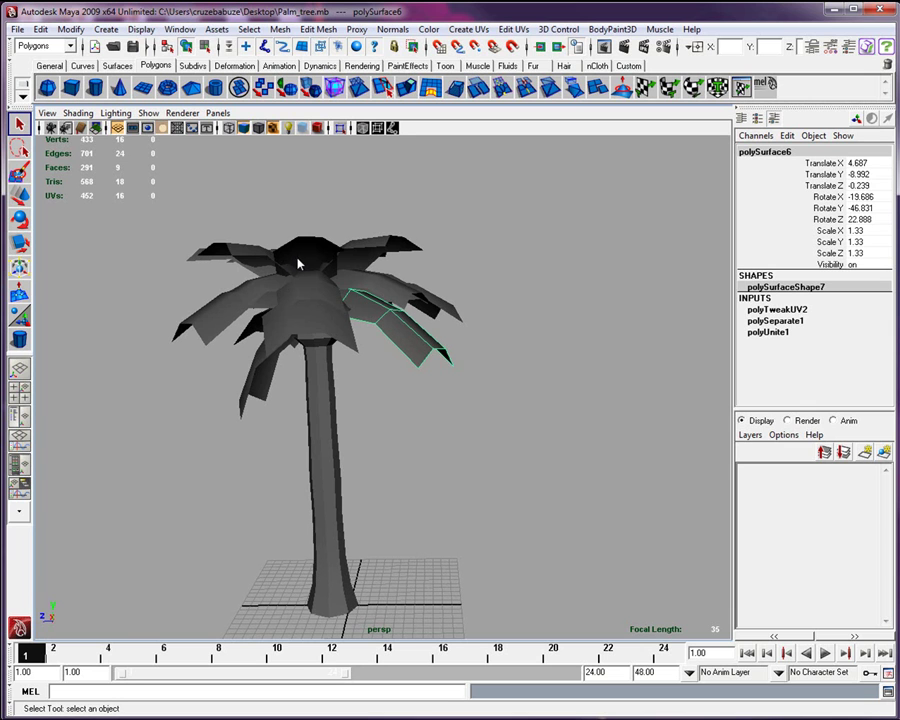
pyautogui.keyDown('alt'); pyautogui.moveTo(216, 387); pyautogui.dragTo(230, 387); pyautogui.keyUp('alt')
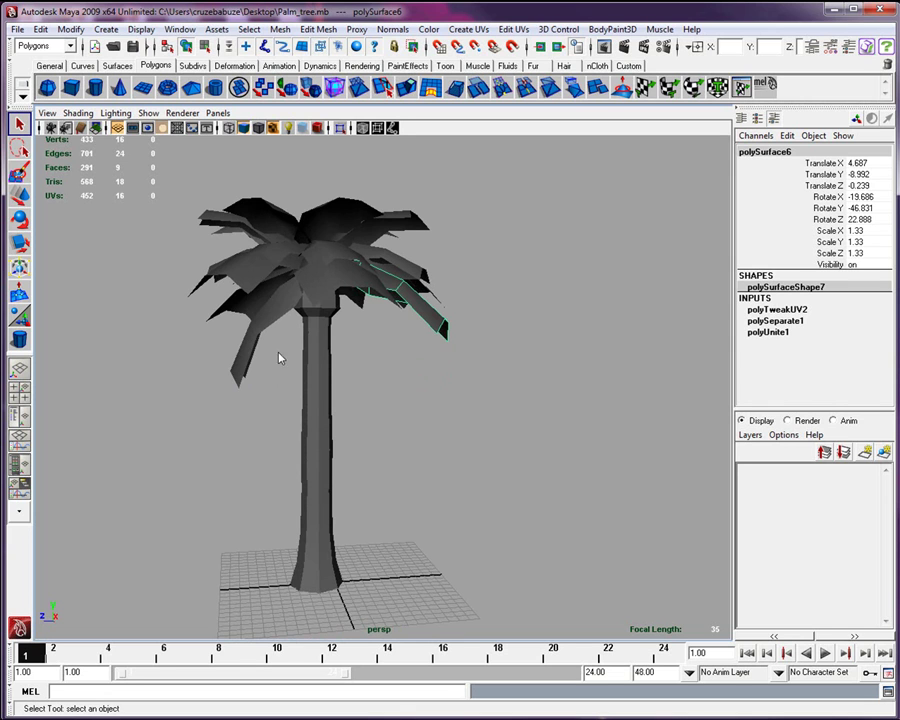
pyautogui.click(243, 375)
# Apply a cylindrical UV mapping to the trunk and enlarge the projection to about 342 degrees horizontal sweep and 35.16 height
pyautogui.click(319, 339)
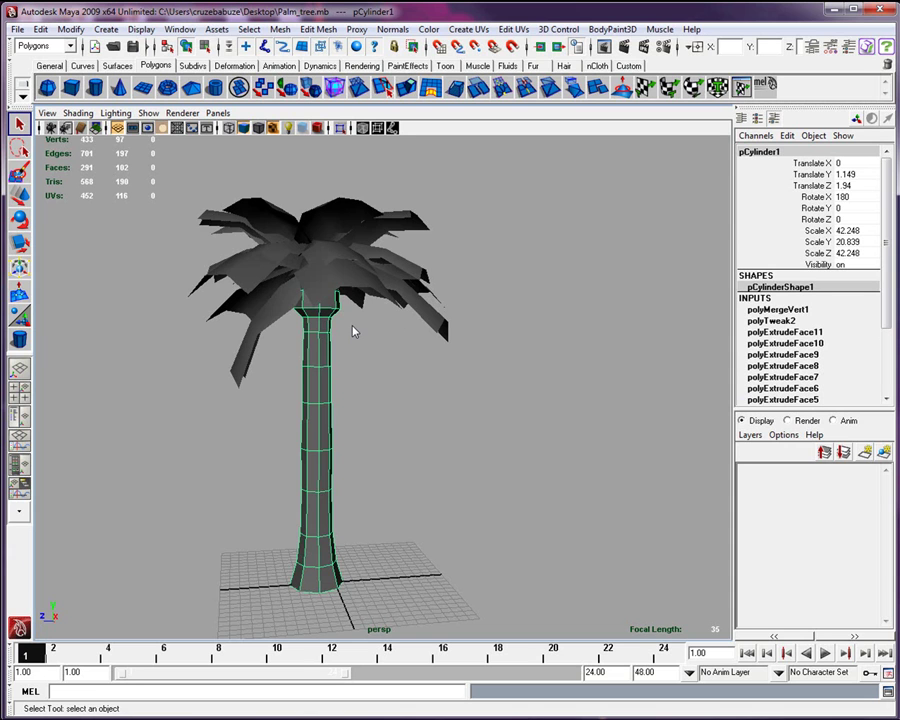
pyautogui.click(479, 30)
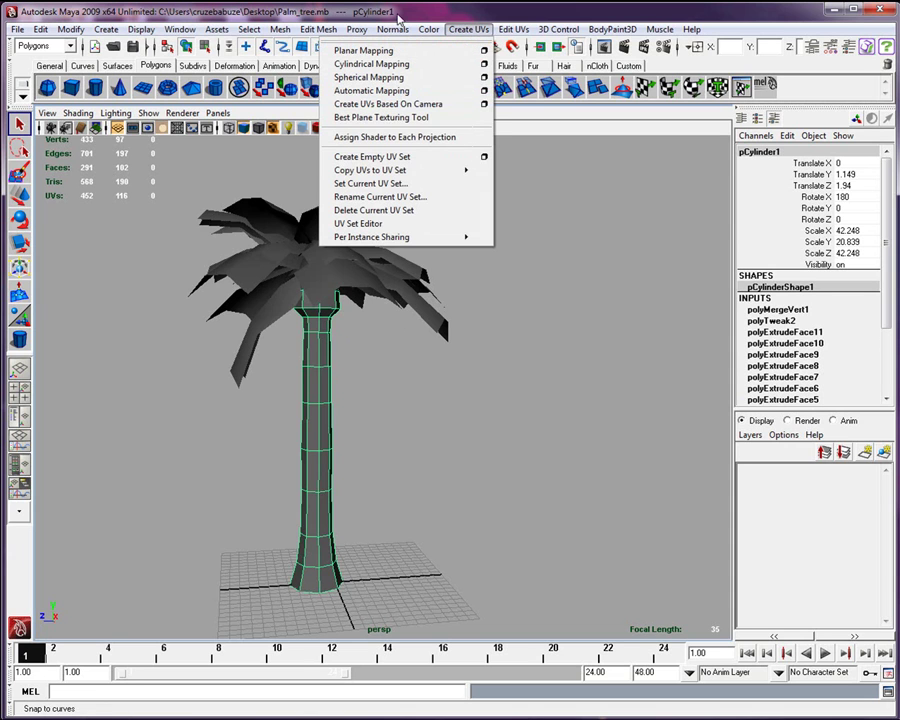
pyautogui.moveTo(141, 29)
pyautogui.moveTo(470, 30)
pyautogui.click(397, 66)
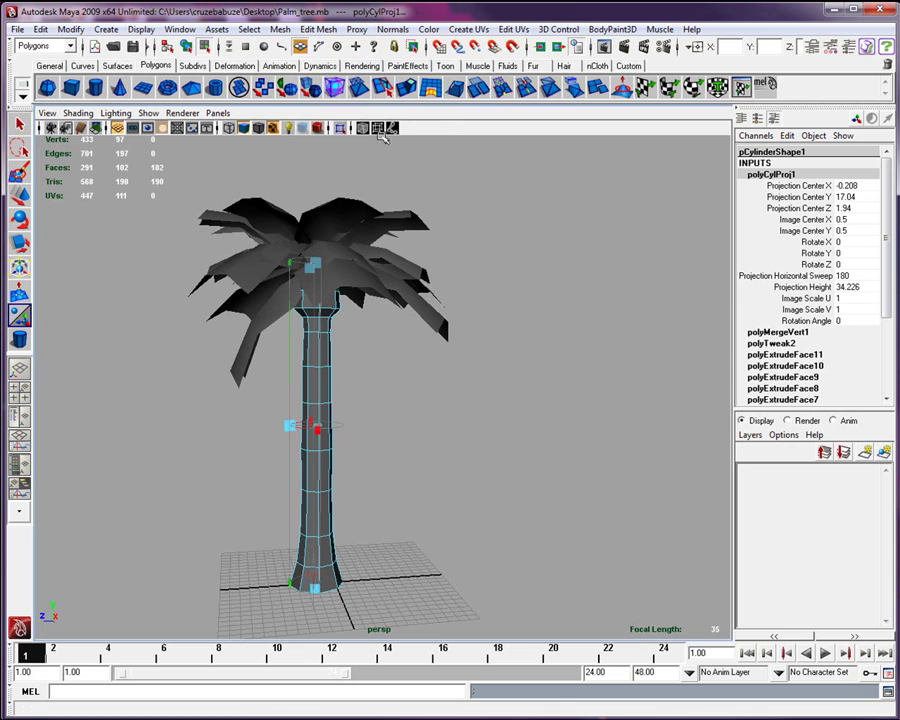
pyautogui.moveTo(318, 268); pyautogui.dragTo(339, 257)
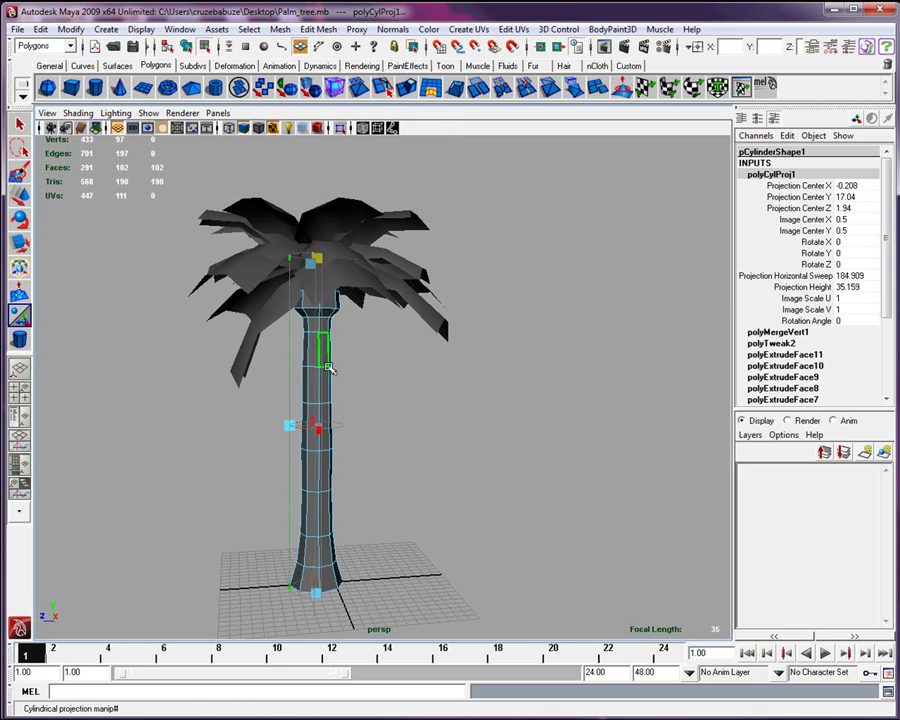
pyautogui.moveTo(317, 424); pyautogui.dragTo(370, 416)
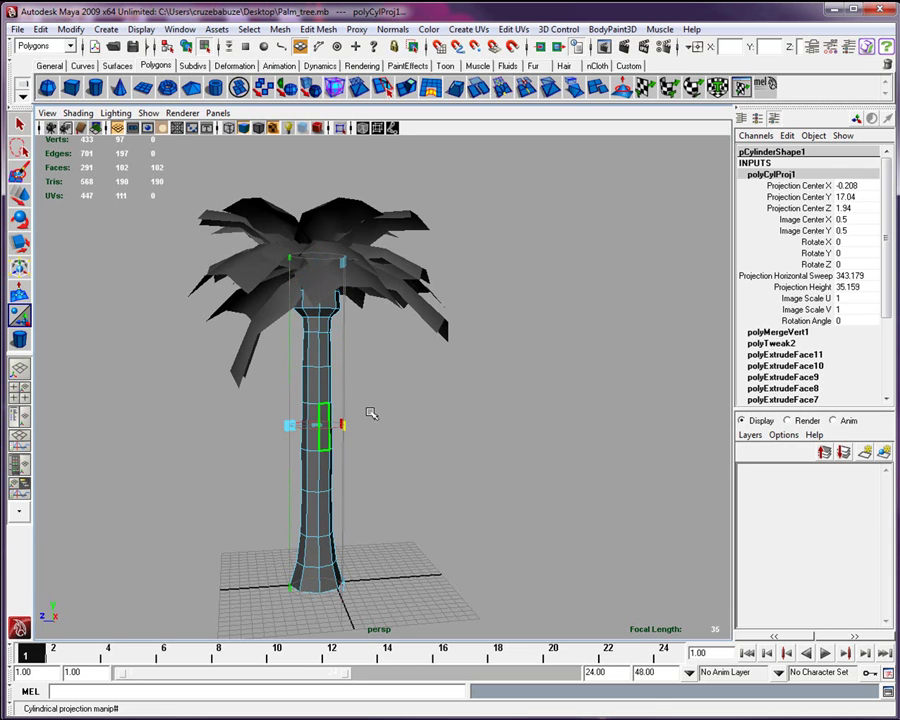
# Open the UV Texture Editor and arrange it so the trunk stays visible beside the UV layout
pyautogui.click(179, 30)
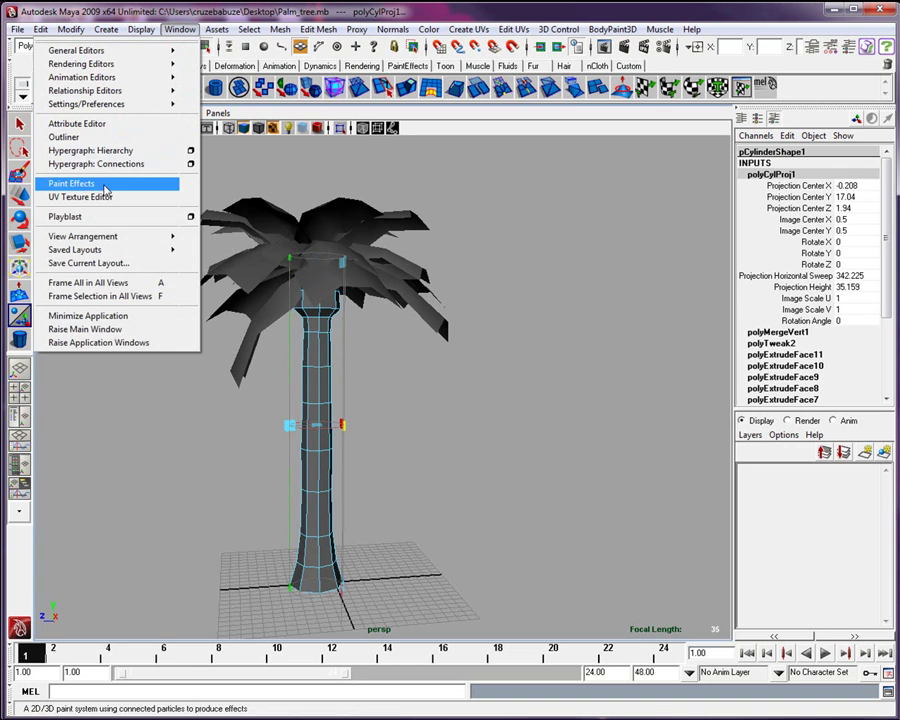
pyautogui.click(104, 197)
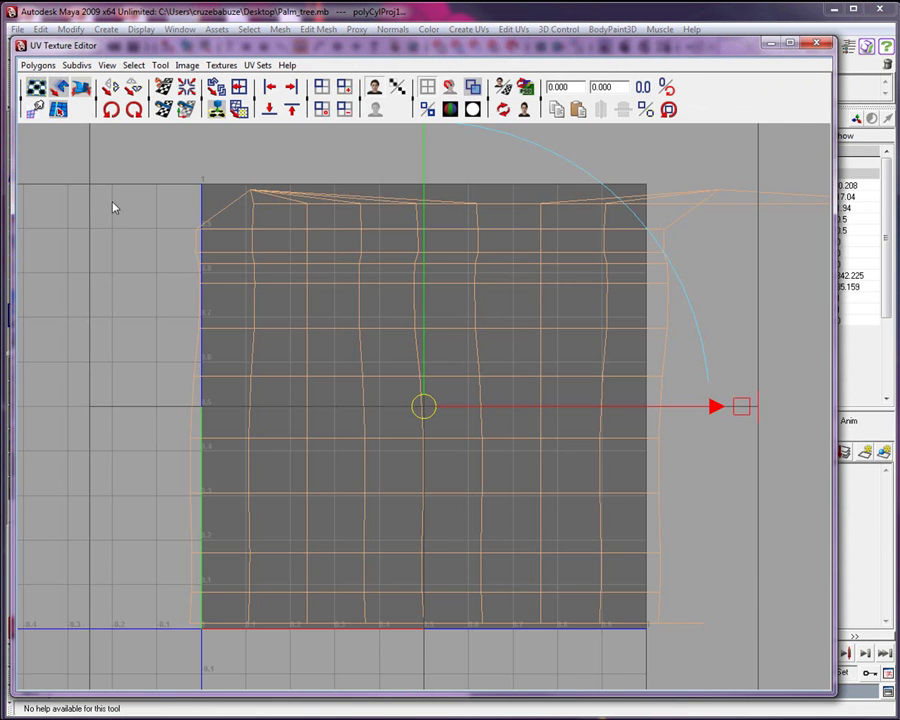
pyautogui.scroll(-4, 363, 325)
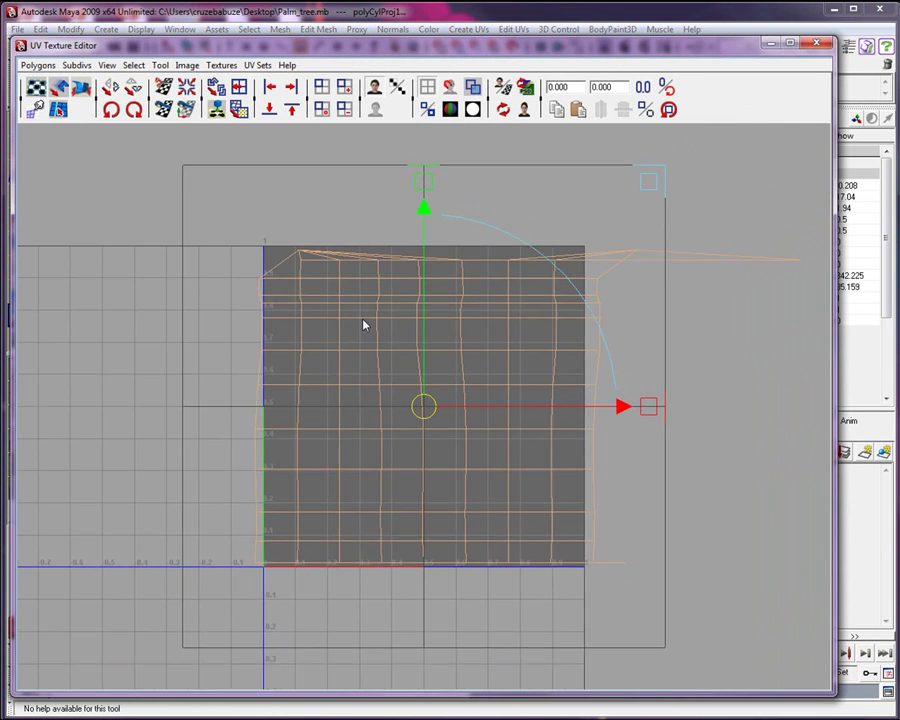
pyautogui.scroll(-4, 363, 325)
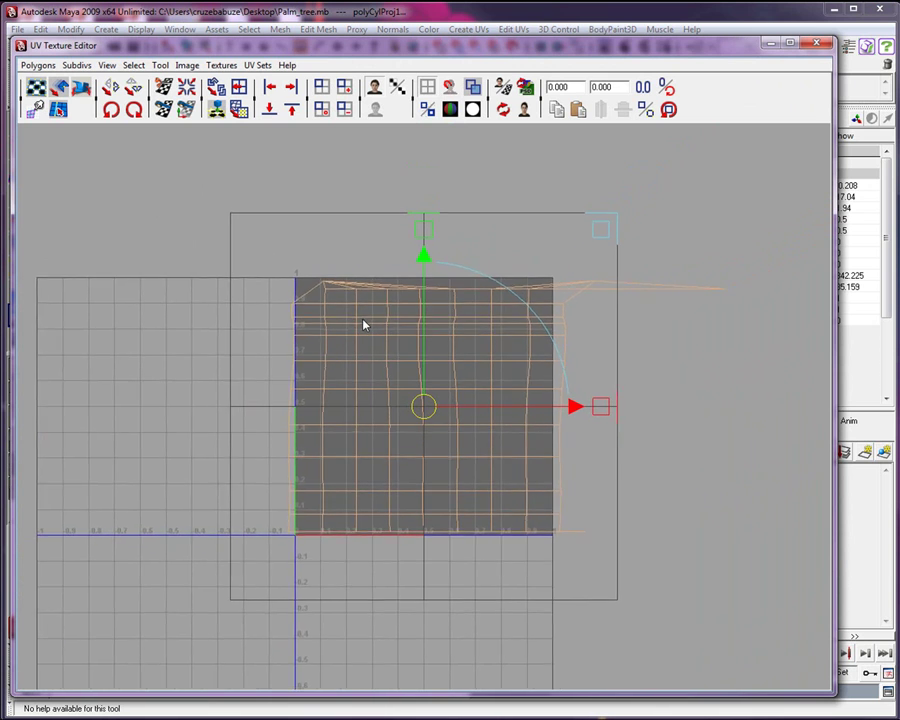
pyautogui.moveTo(314, 47); pyautogui.dragTo(682, 44)
pyautogui.keyDown('alt'); pyautogui.moveTo(362, 355); pyautogui.dragTo(254, 374, button='middle'); pyautogui.keyUp('alt')
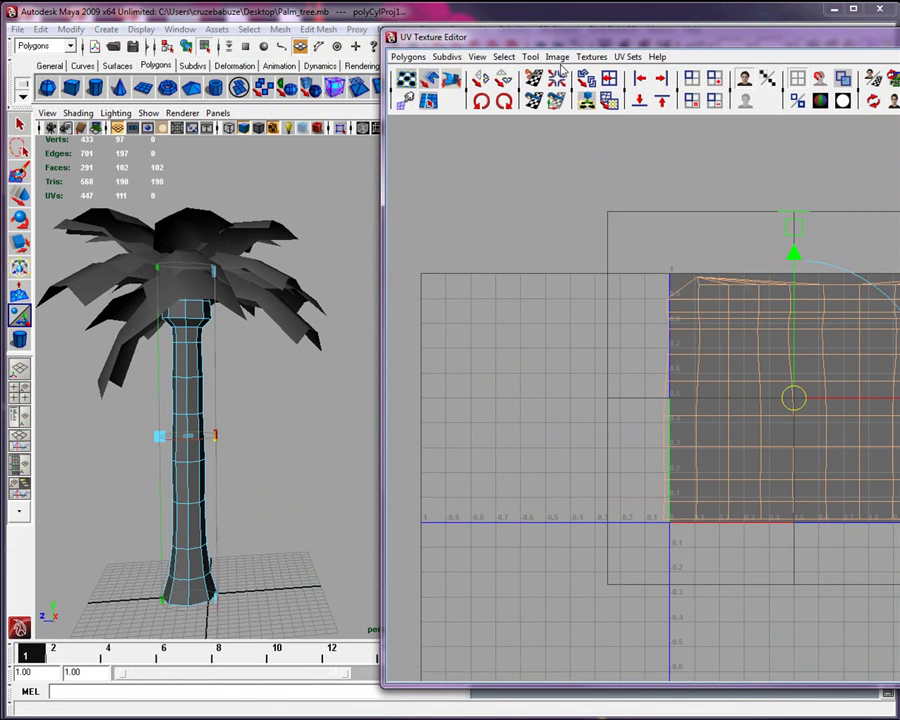
pyautogui.moveTo(580, 33); pyautogui.dragTo(424, 16)
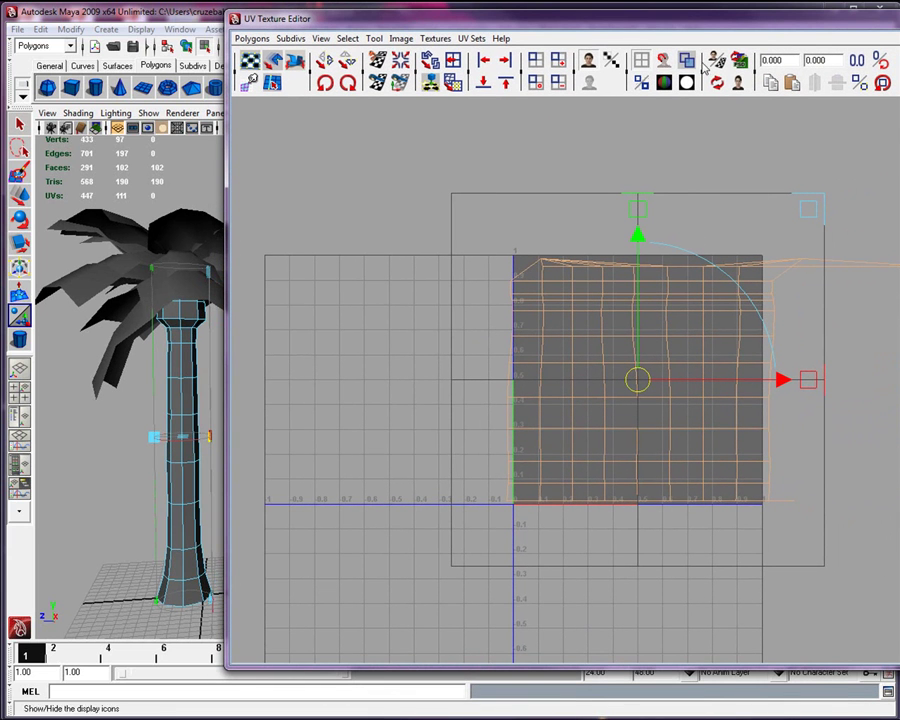
pyautogui.moveTo(670, 34); pyautogui.dragTo(629, 36)
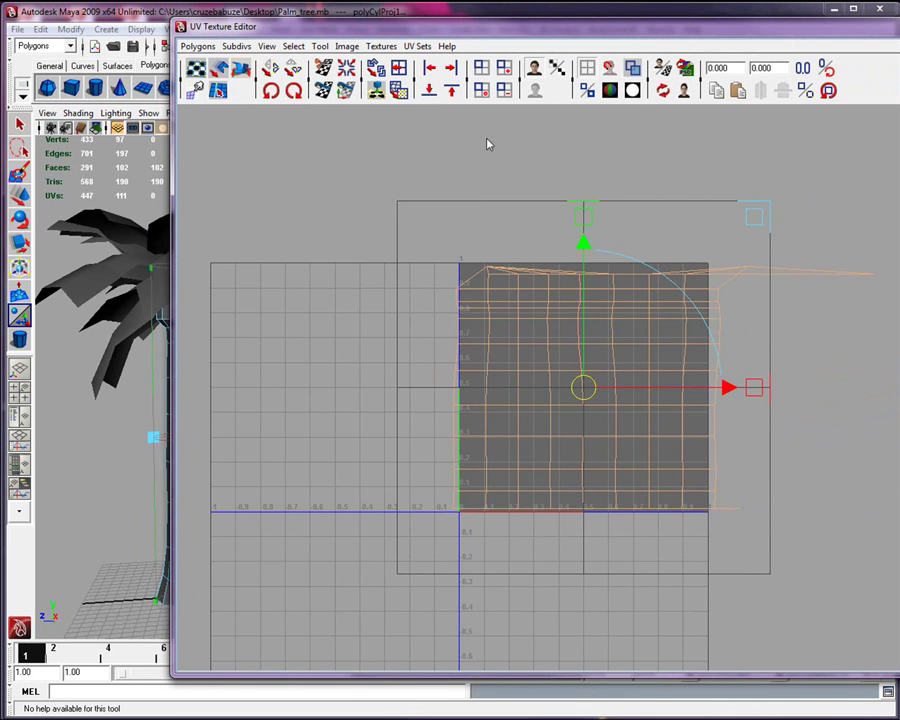
pyautogui.moveTo(532, 34); pyautogui.dragTo(592, 34)
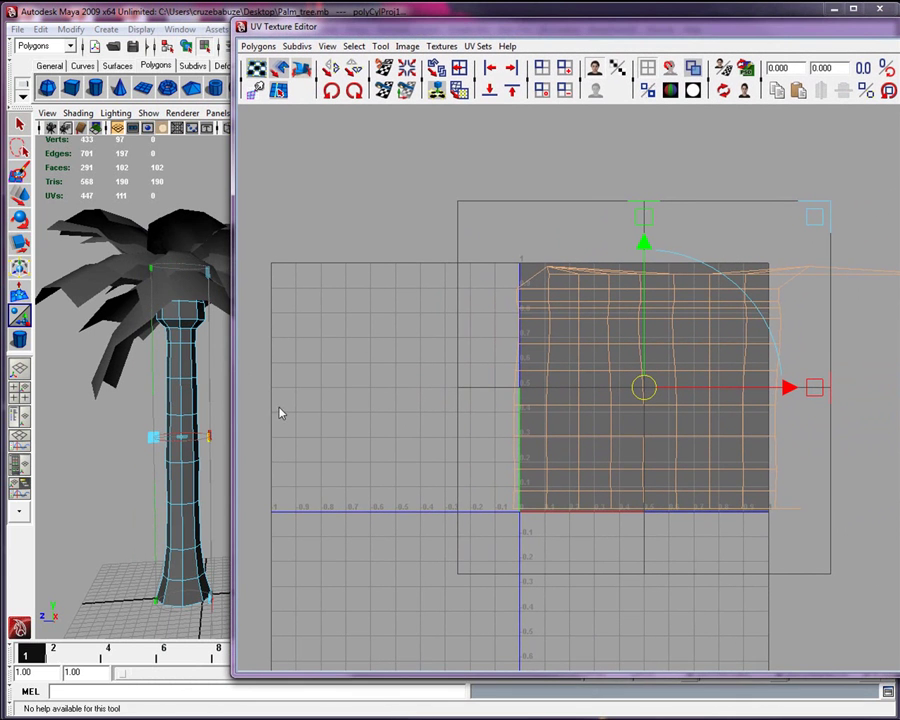
# Extend the trunk's cylindrical projection so its sweep wraps all the way around the trunk
pyautogui.click(151, 434)
pyautogui.moveTo(151, 434); pyautogui.dragTo(171, 481)
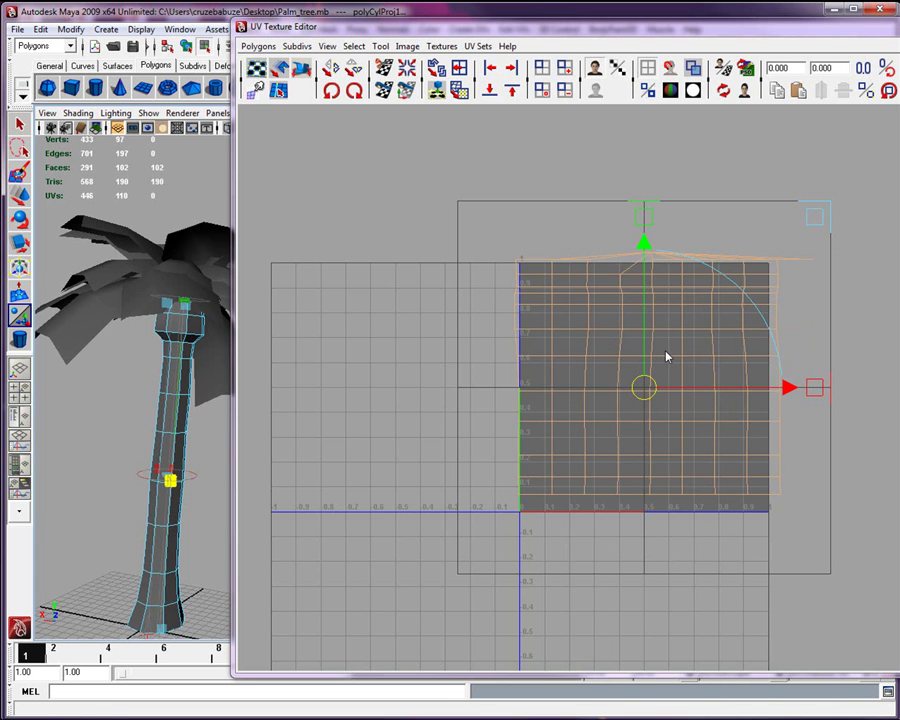
pyautogui.keyDown('alt'); pyautogui.moveTo(667, 354); pyautogui.dragTo(670, 365, button='right'); pyautogui.keyUp('alt')
pyautogui.scroll(1, 670, 370)
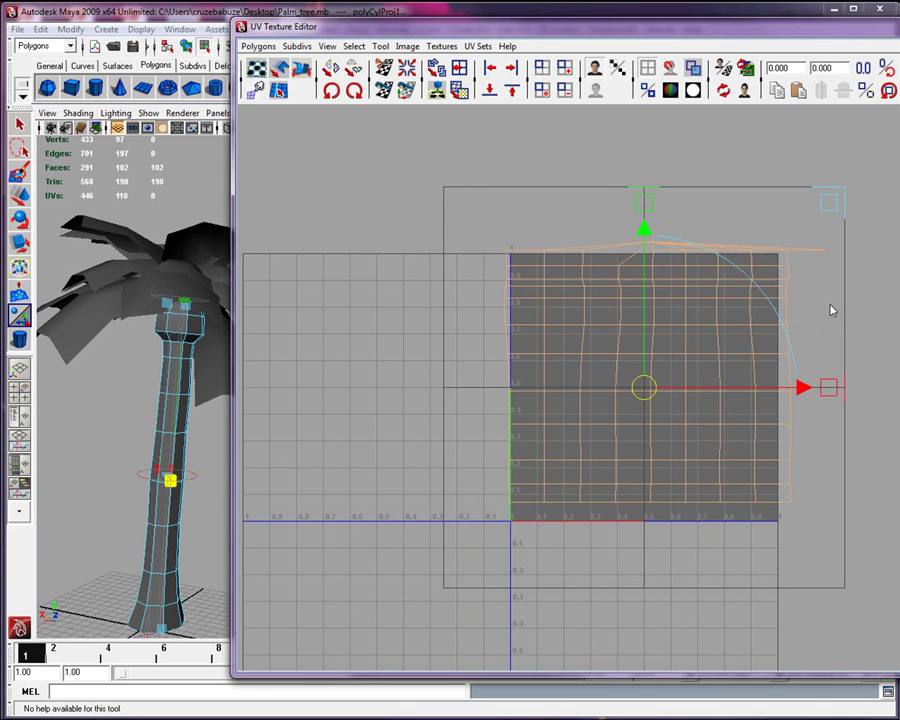
# Narrow the trunk's UV layout to about 0.2 units wide and place it along the left edge of the 0–1 texture square
pyautogui.moveTo(838, 388); pyautogui.dragTo(666, 392)
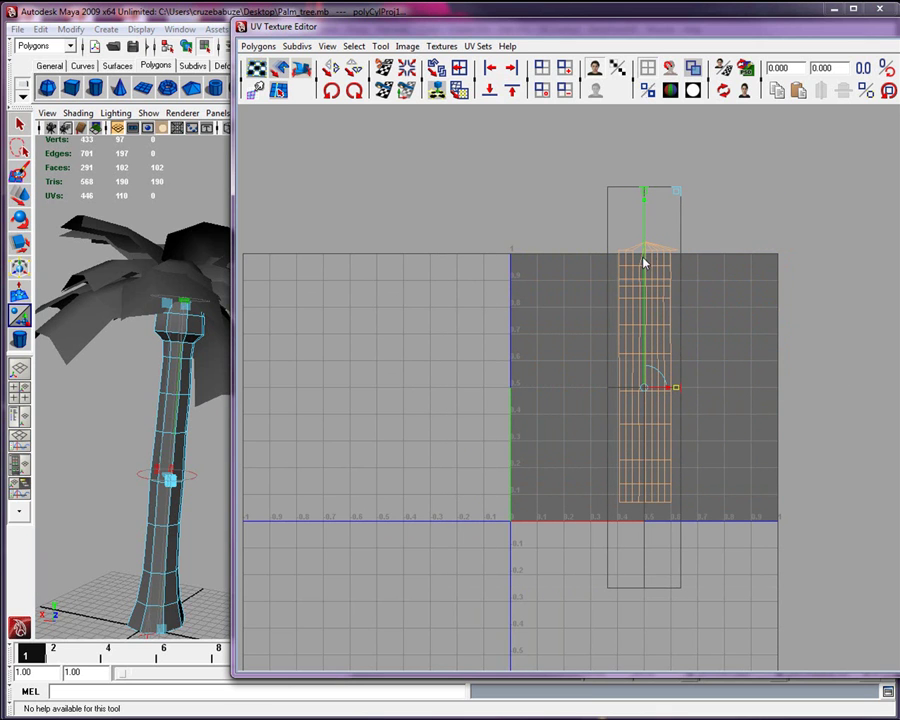
pyautogui.moveTo(646, 336); pyautogui.dragTo(639, 360)
pyautogui.moveTo(656, 413); pyautogui.dragTo(548, 365)
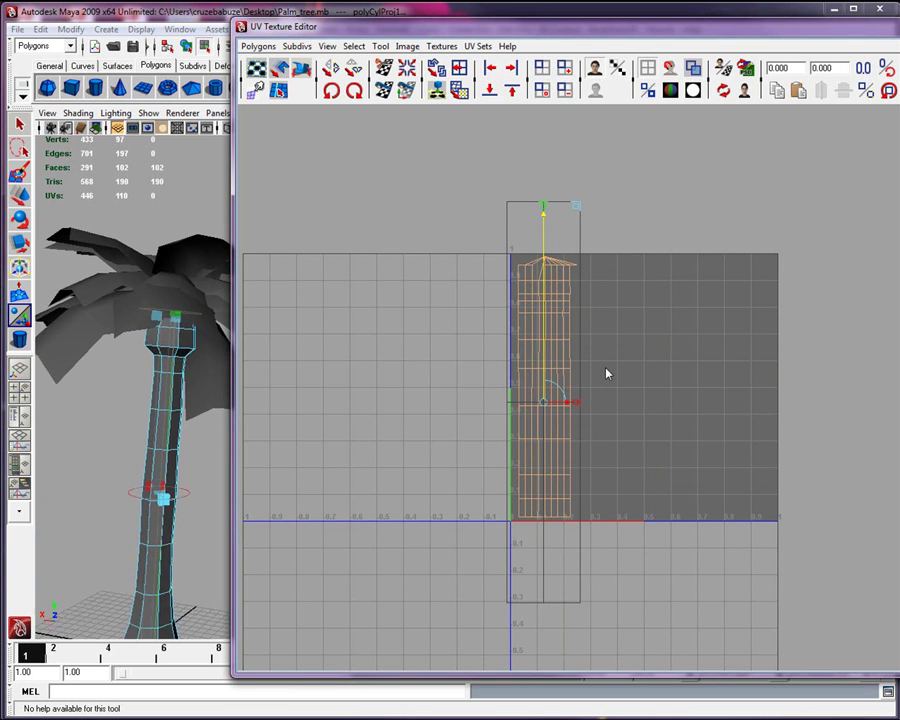
# Examine the overhanging UV beyond the top-right end of the trunk's layout and the corner UV at the opposite end
pyautogui.scroll(5, 608, 358)
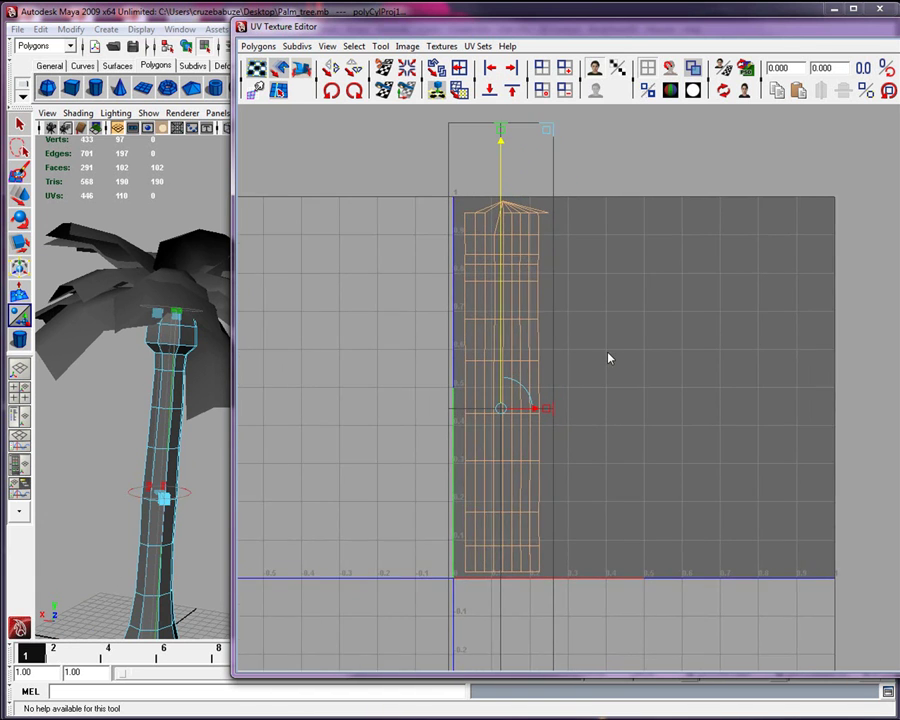
pyautogui.keyDown('alt'); pyautogui.moveTo(599, 344); pyautogui.dragTo(623, 484, button='middle'); pyautogui.keyUp('alt')
pyautogui.scroll(4, 620, 470)
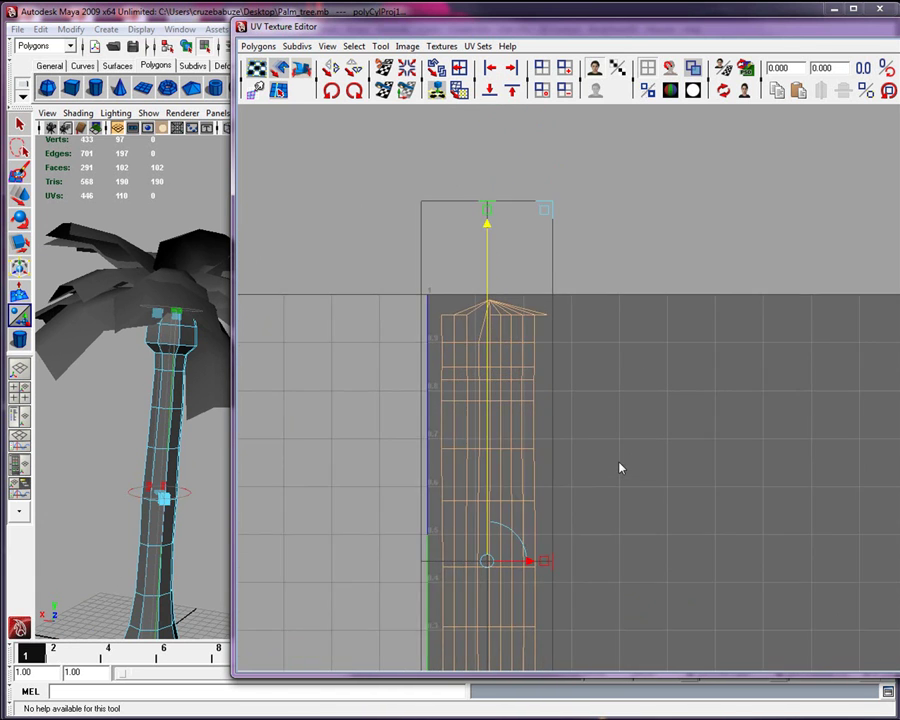
pyautogui.scroll(2, 613, 451)
pyautogui.keyDown('alt'); pyautogui.moveTo(566, 420); pyautogui.dragTo(623, 518, button='middle'); pyautogui.keyUp('alt')
pyautogui.scroll(4, 639, 489)
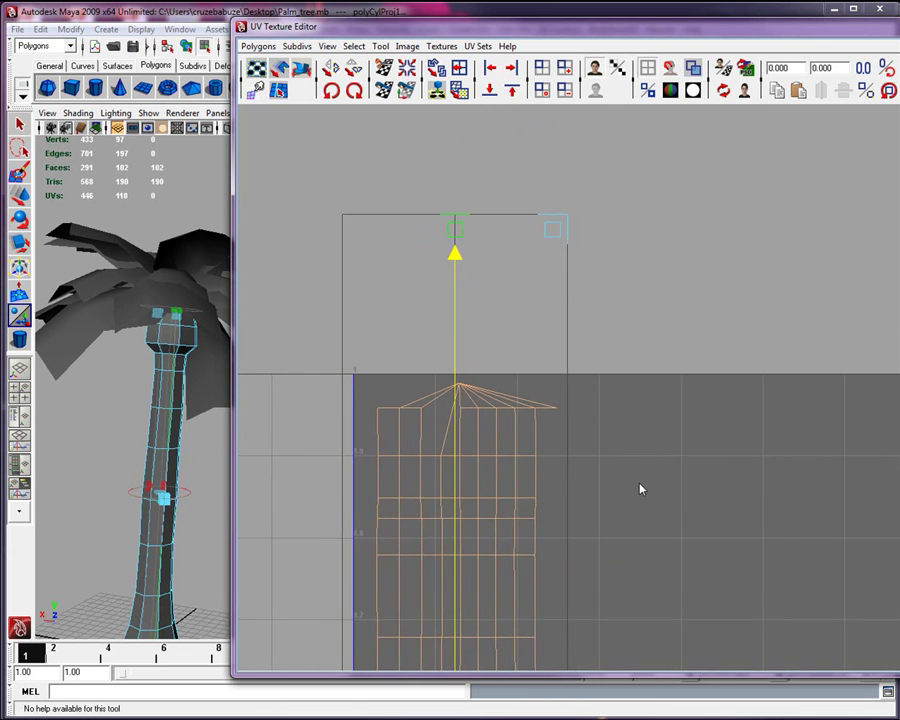
pyautogui.keyDown('alt'); pyautogui.moveTo(620, 464); pyautogui.dragTo(694, 422, button='middle'); pyautogui.keyUp('alt')
pyautogui.moveTo(618, 383)
pyautogui.mouseDown(button='right')
pyautogui.moveTo(624, 377)
pyautogui.moveTo(630, 390)
pyautogui.mouseUp(button='right')
pyautogui.click(617, 378)
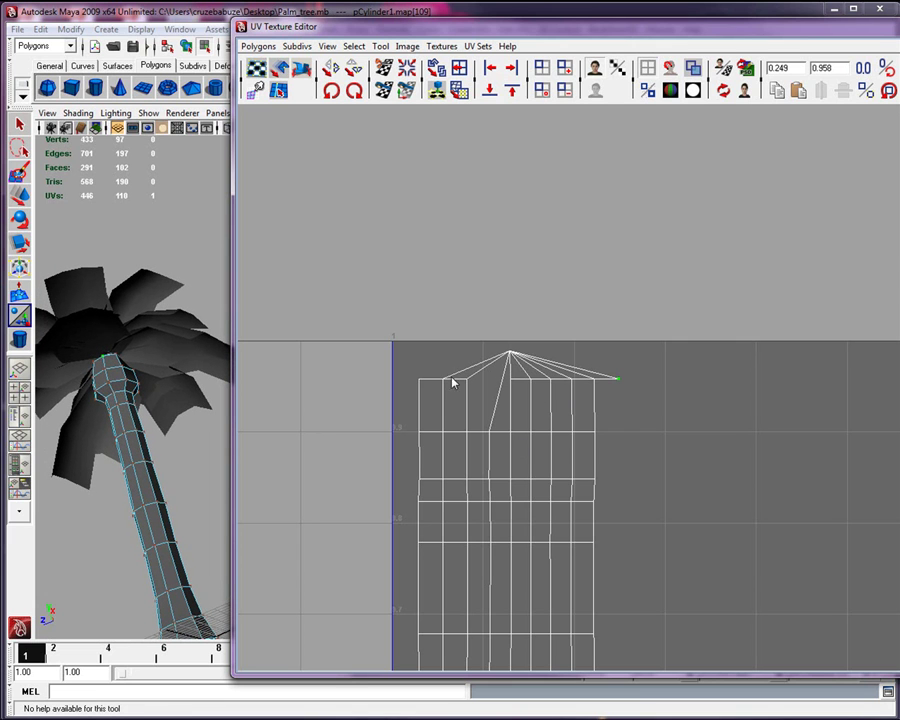
pyautogui.moveTo(406, 374); pyautogui.dragTo(426, 395)
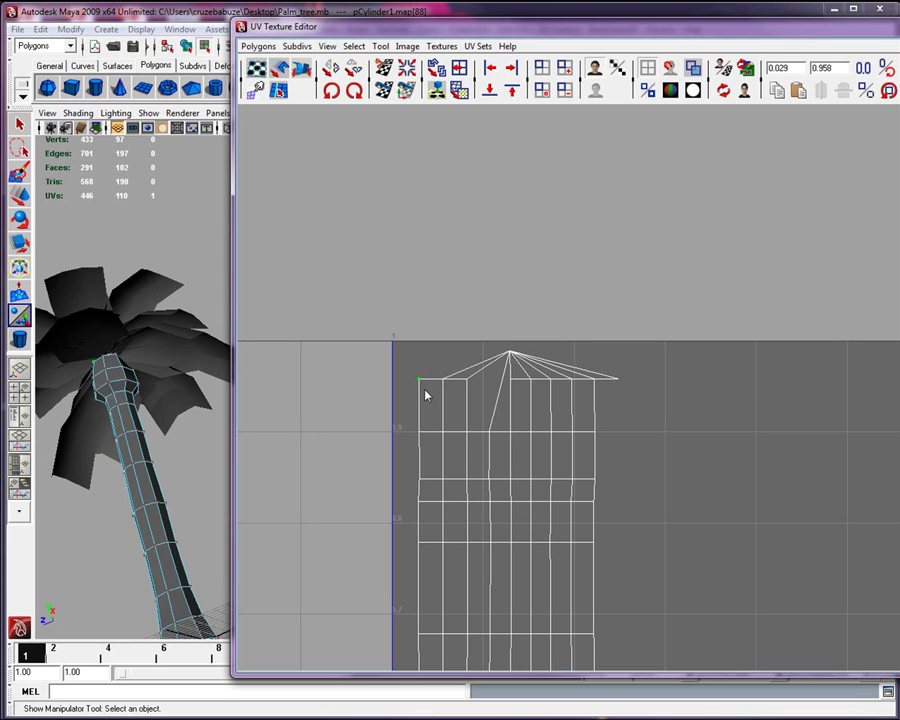
pyautogui.moveTo(625, 377); pyautogui.dragTo(611, 399)
# Try to sew the overhanging edge at the layout's top right to its matching edge, and undo the sew
pyautogui.rightClick(605, 378)
pyautogui.moveTo(604, 376)
pyautogui.mouseDown(button='right')
pyautogui.moveTo(601, 400)
pyautogui.moveTo(606, 360)
pyautogui.moveTo(608, 373)
pyautogui.mouseUp(button='right')
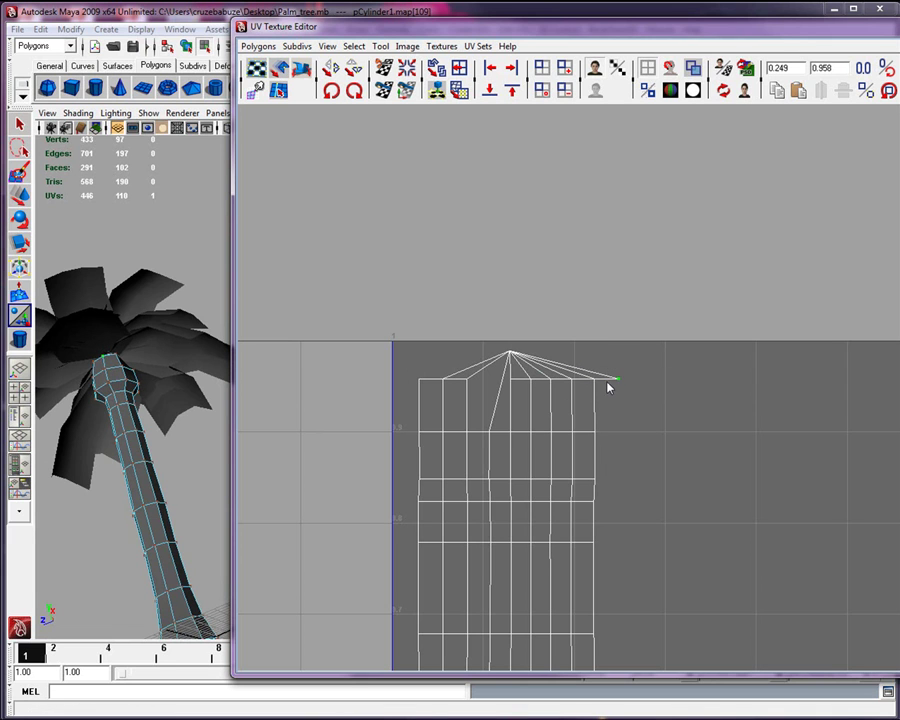
pyautogui.click(607, 383)
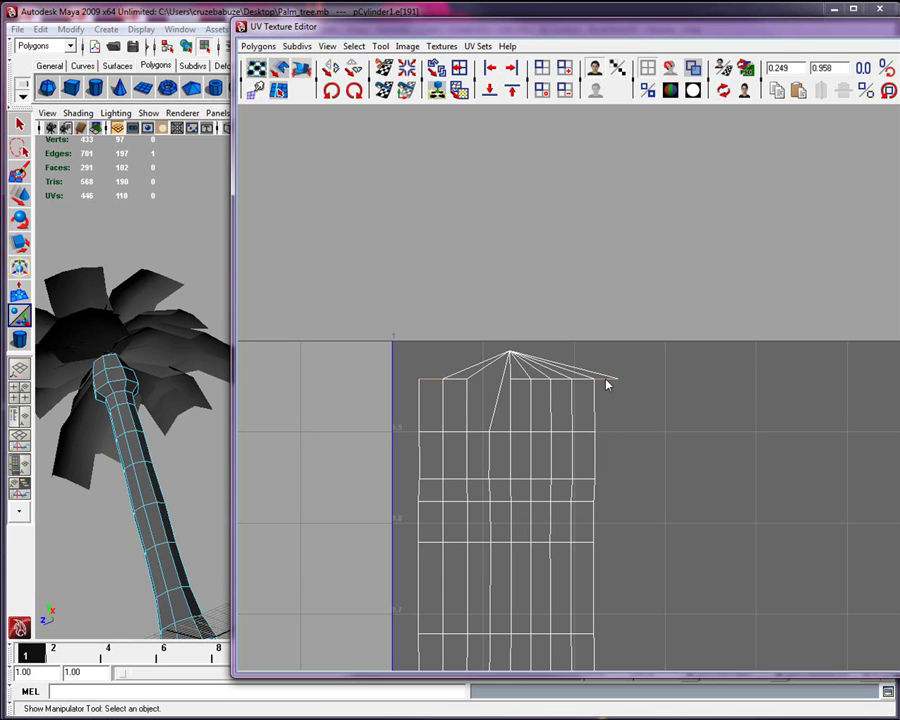
pyautogui.click(385, 92)
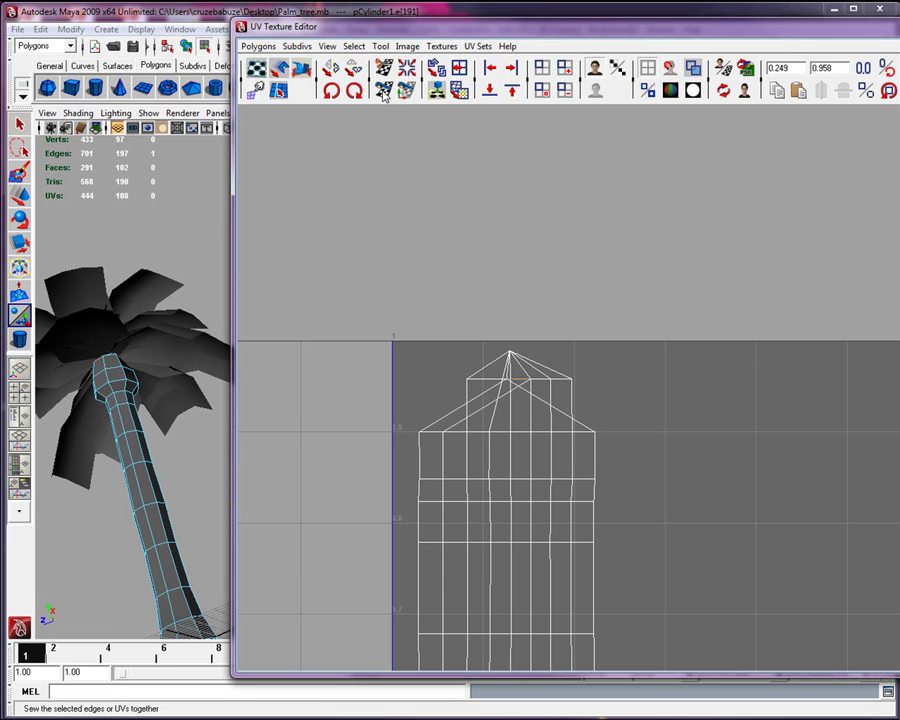
pyautogui.hotkey('ctrl', 'z')
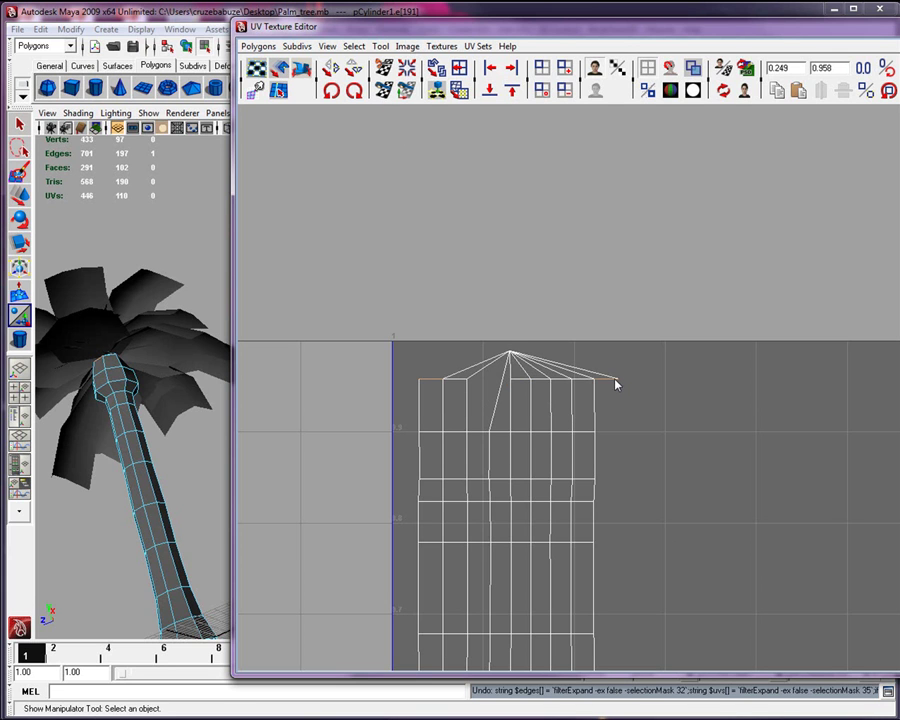
# Move the overhanging UV beyond the top-right end of the trunk's layout over to near its top-left corner
pyautogui.moveTo(615, 380); pyautogui.dragTo(647, 379, button='right')
pyautogui.moveTo(639, 367); pyautogui.dragTo(618, 381)
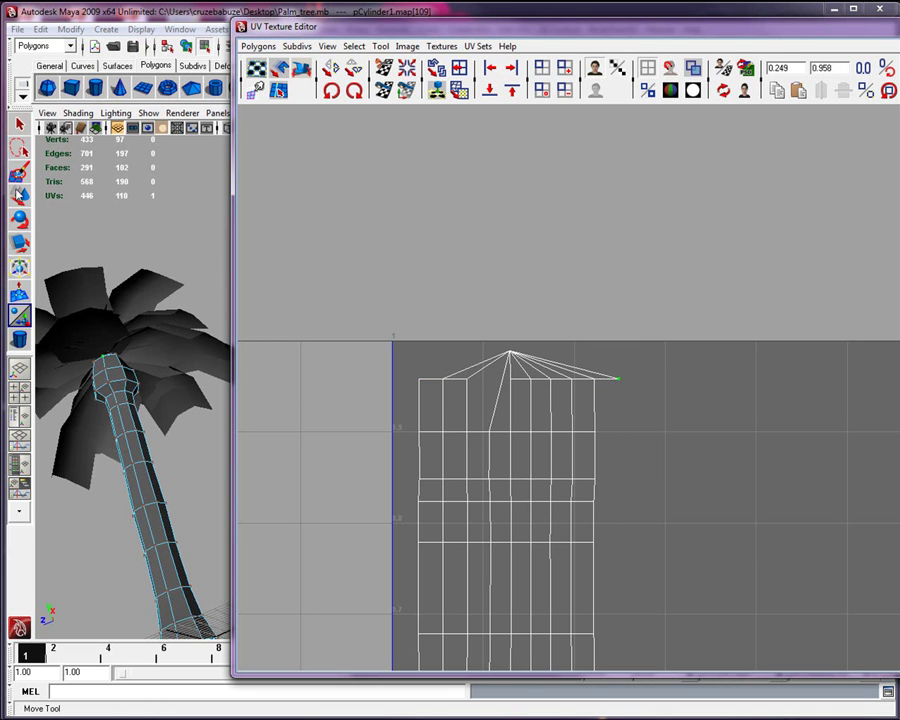
pyautogui.press('w')
pyautogui.moveTo(618, 381); pyautogui.dragTo(430, 398)
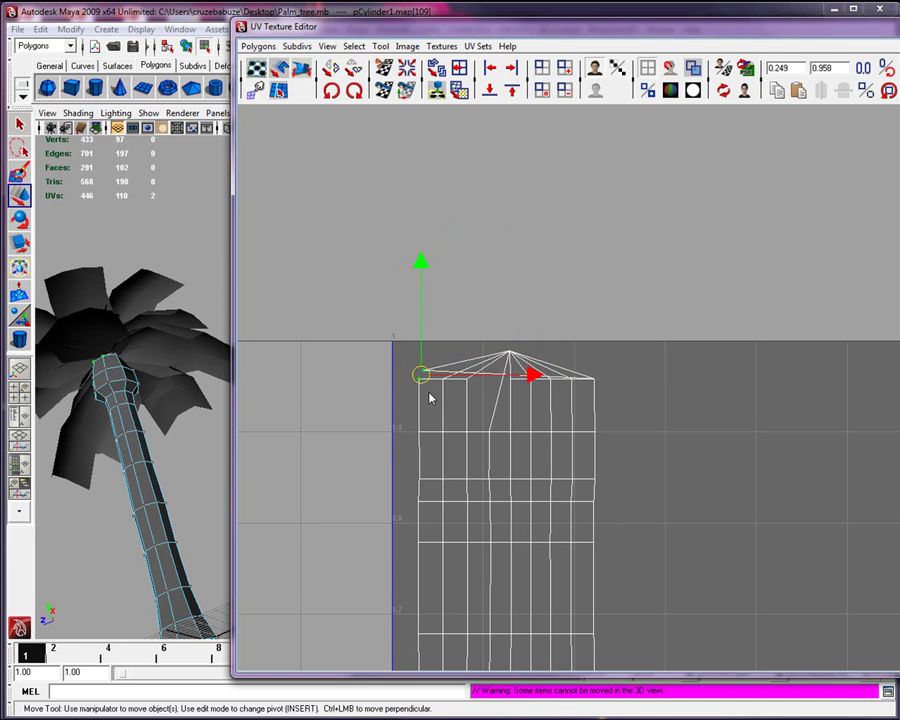
# Place the moved UV exactly onto the second UV from the left in the top row of the trunk's layout
pyautogui.click(398, 346)
pyautogui.click(428, 372)
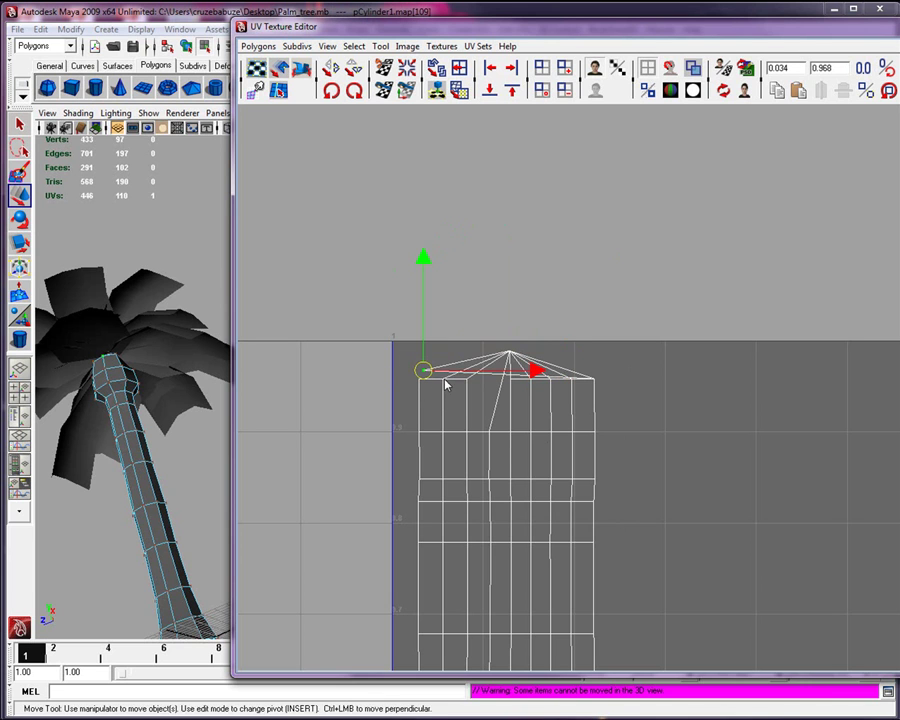
pyautogui.click(443, 380)
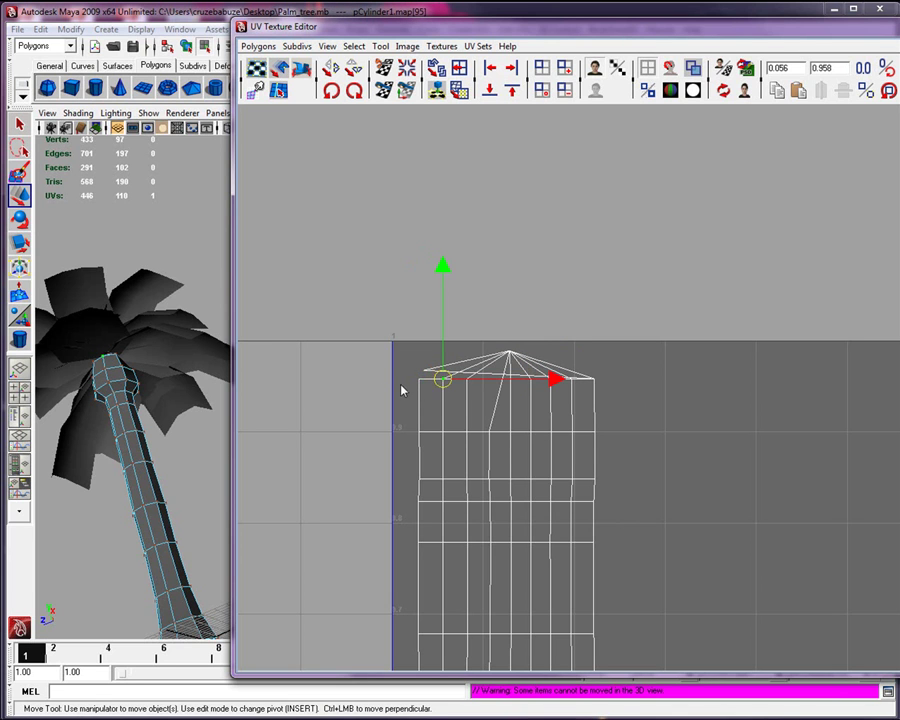
pyautogui.click(424, 364)
pyautogui.click(426, 375)
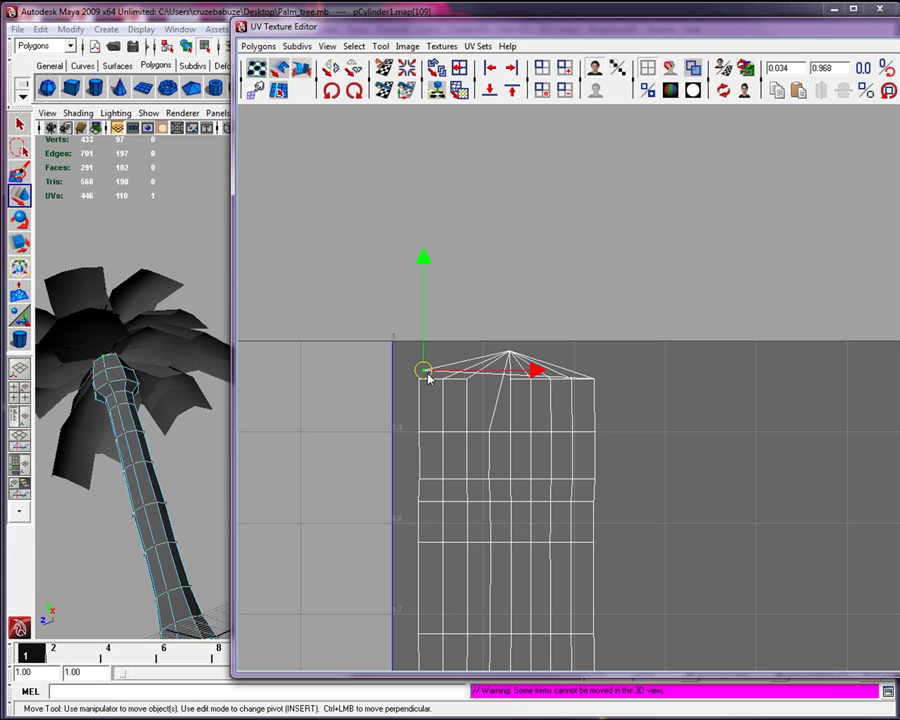
pyautogui.click(442, 375)
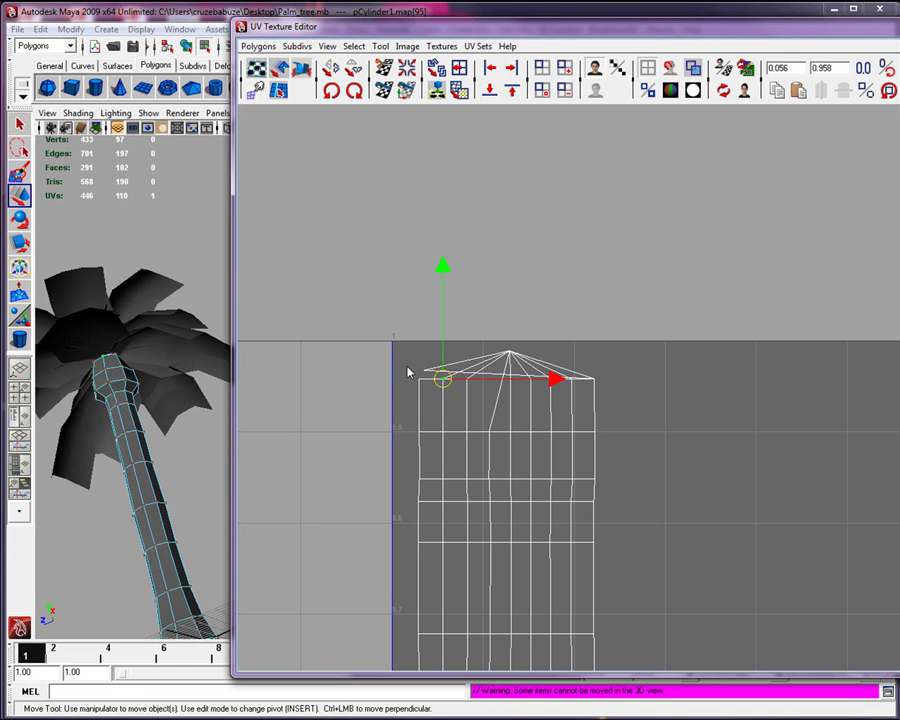
pyautogui.click(422, 370)
pyautogui.click(426, 376)
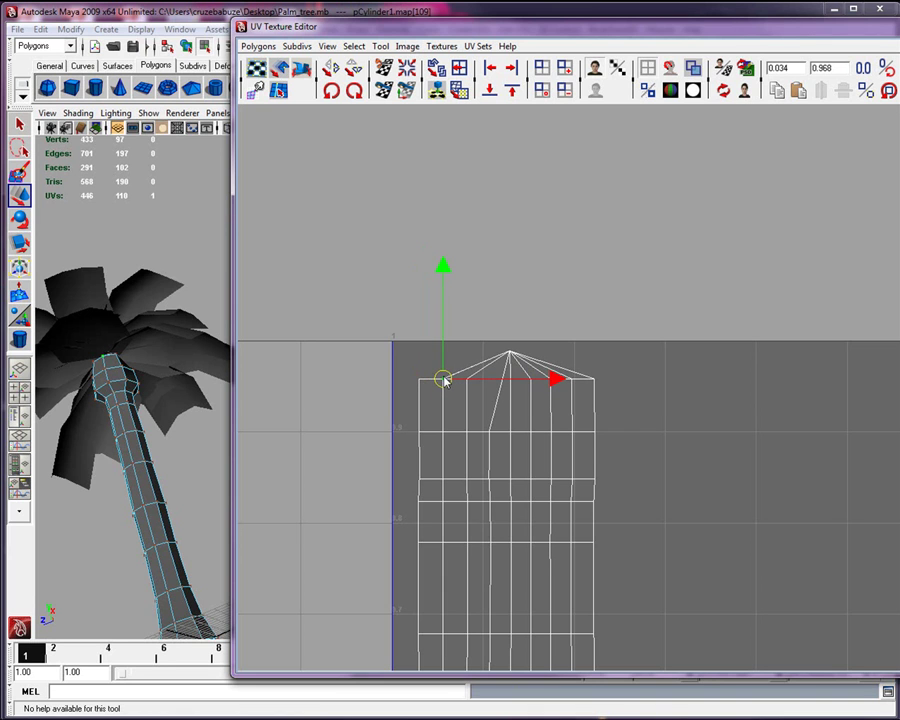
# Examine both corner UVs of the top row and the whole trunk layout within the 0–1 texture square
pyautogui.click(428, 391)
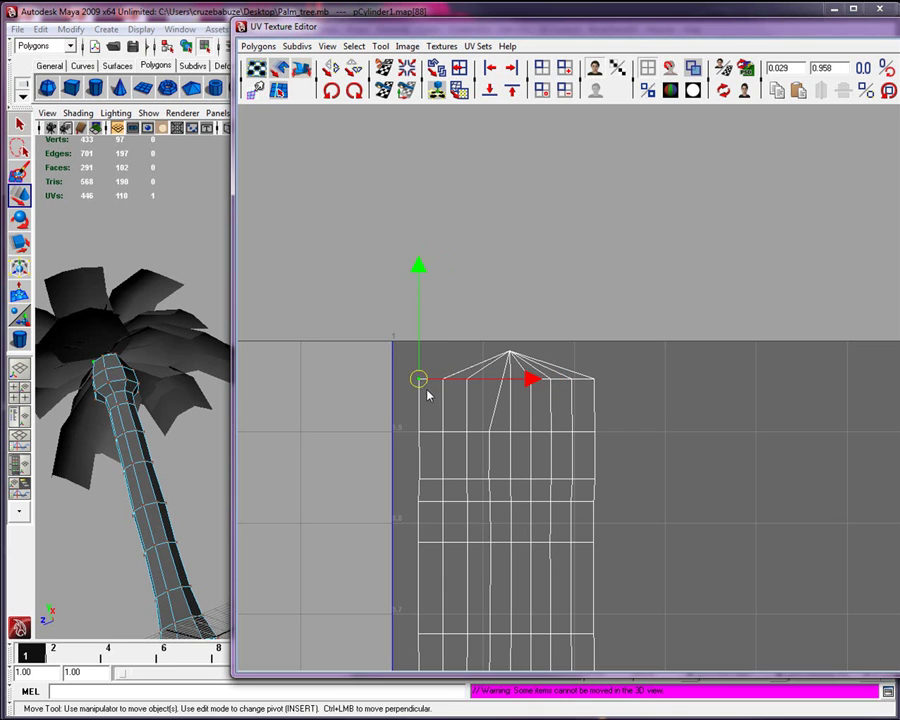
pyautogui.click(588, 393)
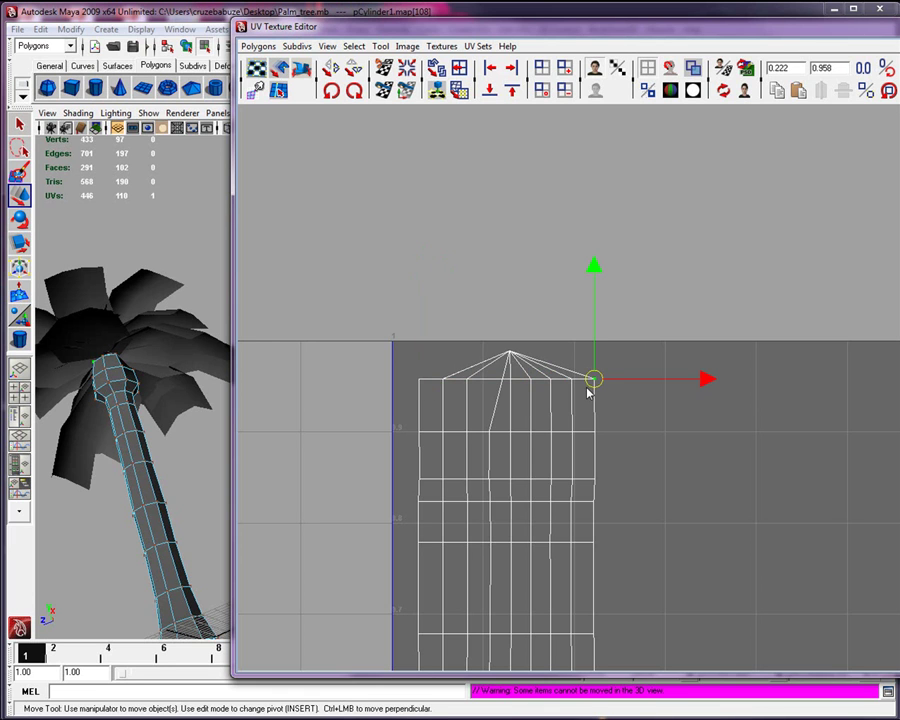
pyautogui.click(433, 400)
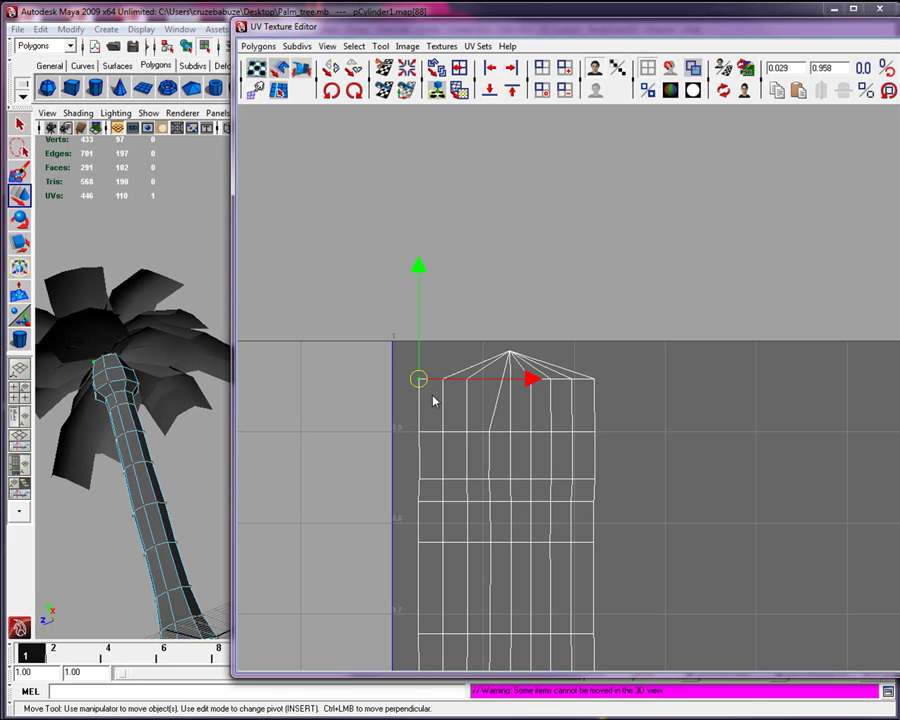
pyautogui.scroll(-1, 594, 462)
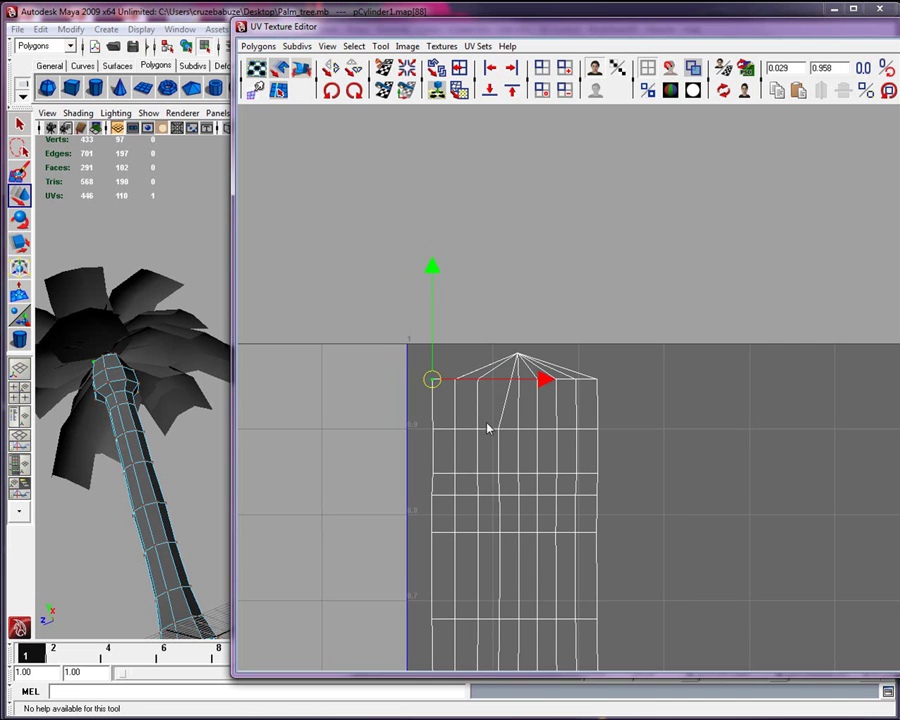
pyautogui.click(670, 418)
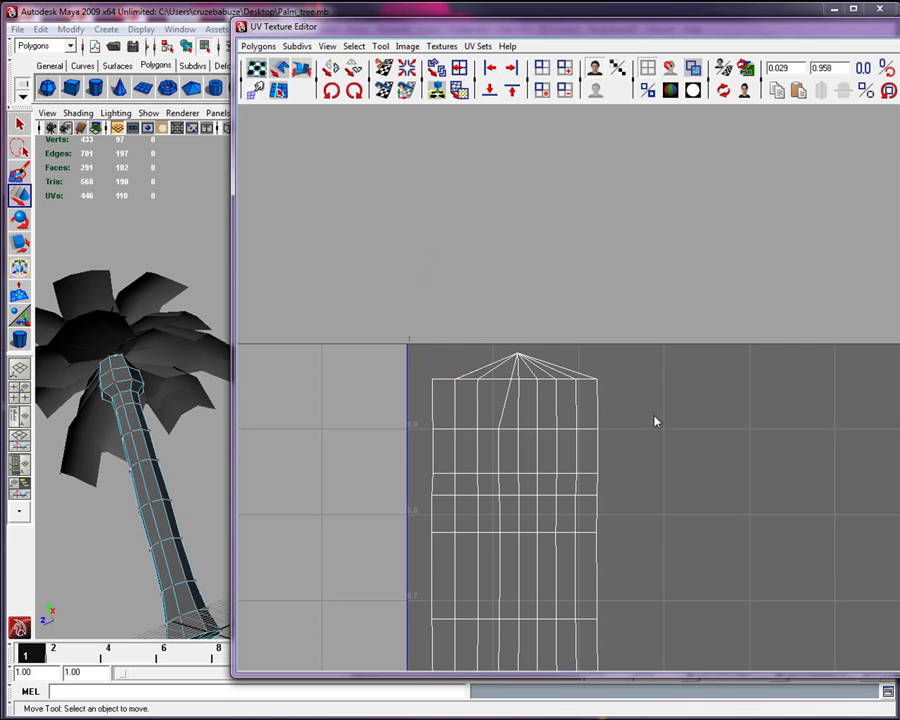
pyautogui.scroll(-1, 637, 454)
pyautogui.scroll(-4, 637, 454)
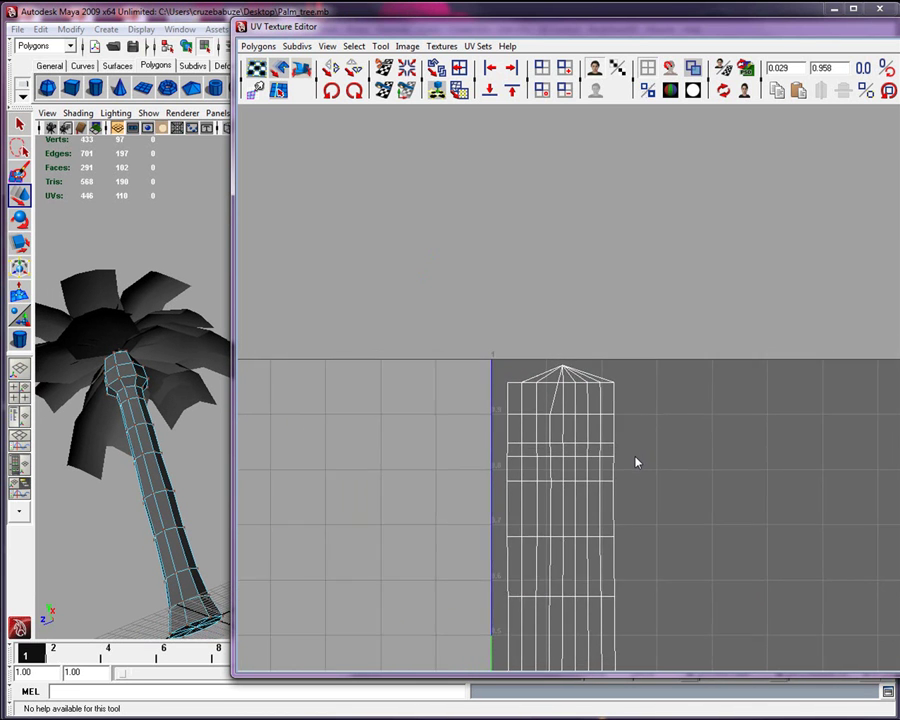
pyautogui.scroll(-3, 634, 460)
pyautogui.scroll(1, 634, 460)
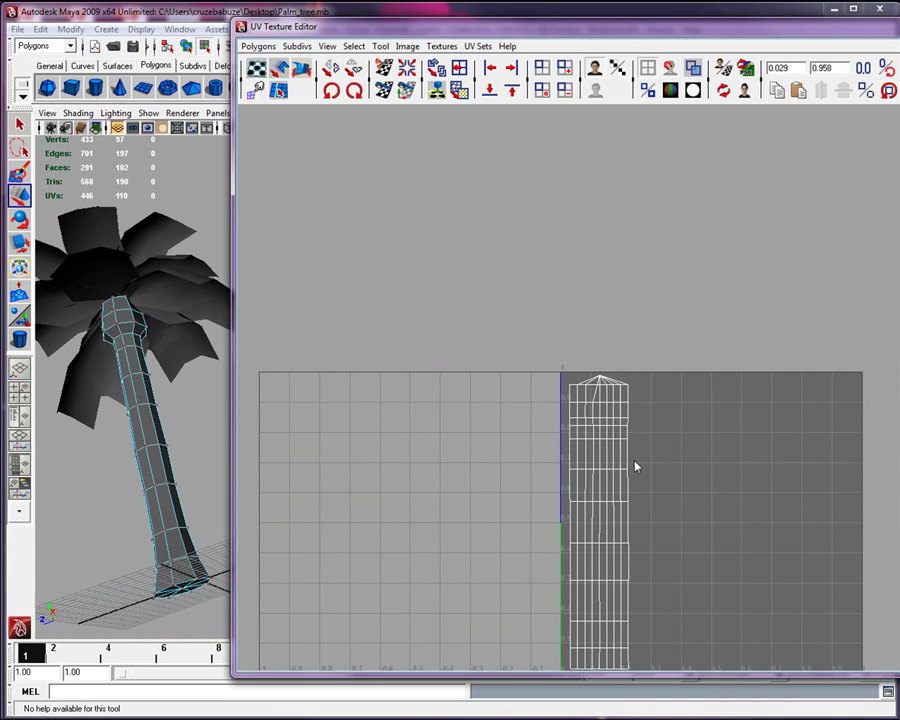
pyautogui.keyDown('alt'); pyautogui.moveTo(678, 510); pyautogui.dragTo(522, 344, button='middle'); pyautogui.keyUp('alt')
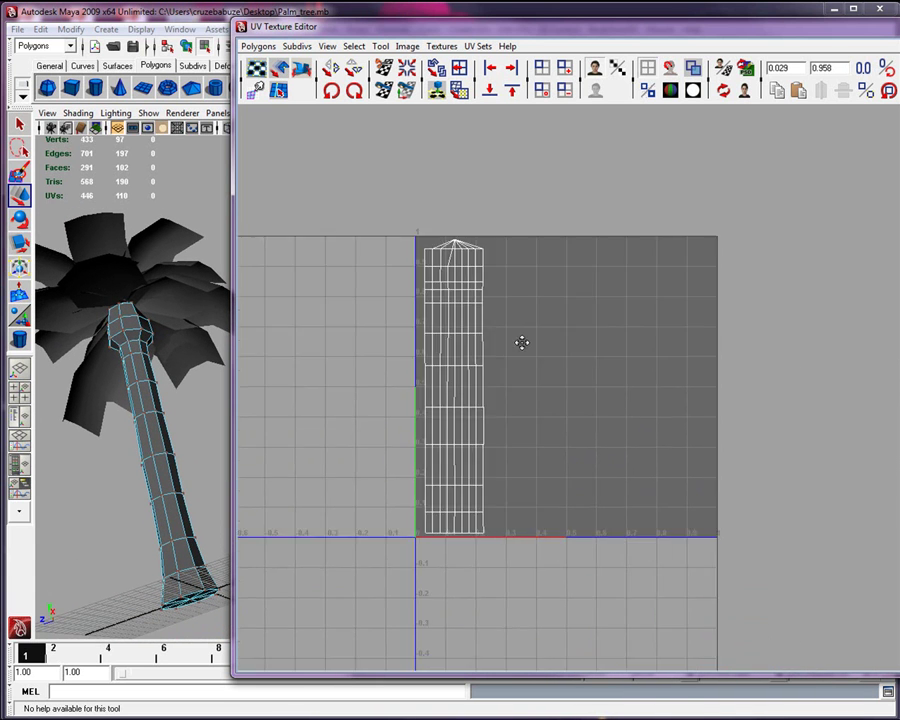
pyautogui.scroll(2, 548, 391)
pyautogui.scroll(6, 546, 389)
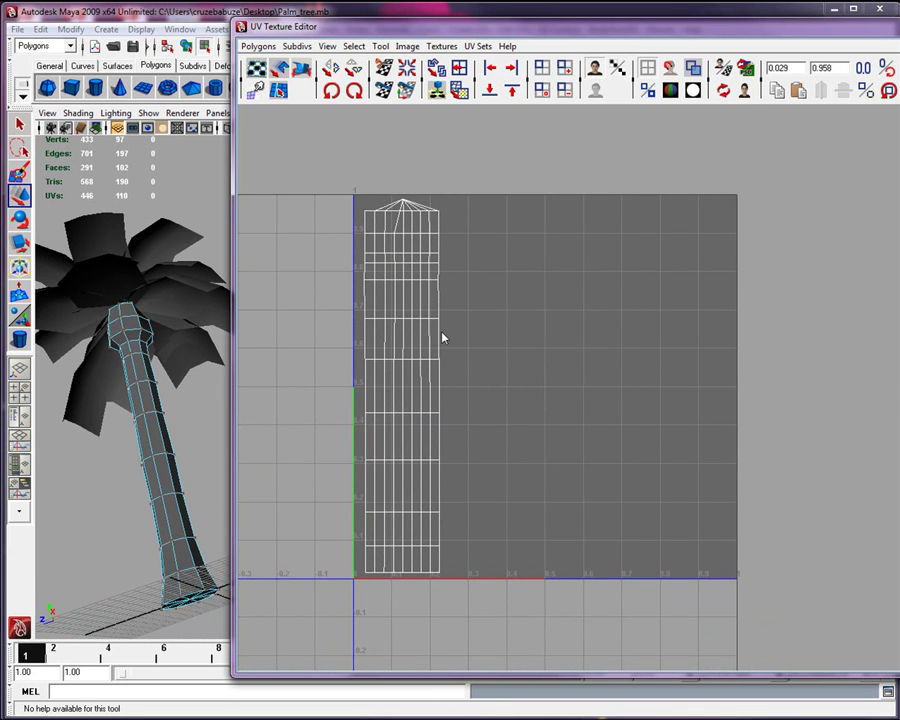
# Clear the UV Texture Editor off the scene and pull one palm leaf out beside the tree, to about -18.8 in Translate Z
pyautogui.keyDown('alt'); pyautogui.moveTo(184, 445); pyautogui.dragTo(193, 350); pyautogui.keyUp('alt')
pyautogui.keyDown('alt'); pyautogui.moveTo(193, 350); pyautogui.dragTo(177, 460, button='right'); pyautogui.keyUp('alt')
pyautogui.click(195, 428)
pyautogui.keyDown('alt'); pyautogui.moveTo(193, 428); pyautogui.dragTo(540, 145); pyautogui.keyUp('alt')
pyautogui.moveTo(557, 27); pyautogui.dragTo(899, 64)
pyautogui.keyDown('alt'); pyautogui.moveTo(450, 398); pyautogui.dragTo(380, 356); pyautogui.keyUp('alt')
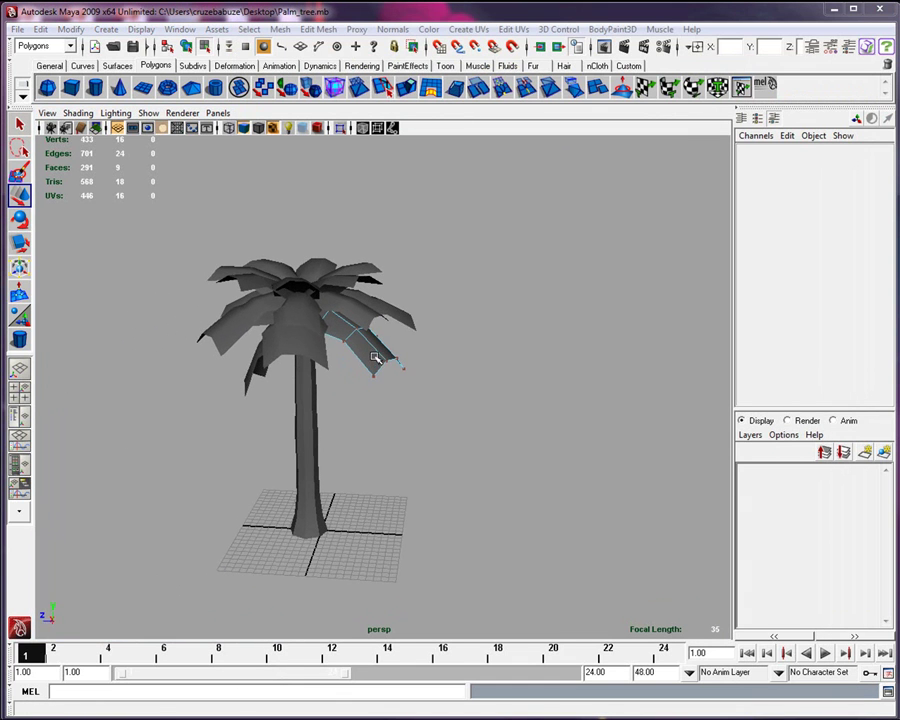
pyautogui.moveTo(375, 358); pyautogui.dragTo(380, 352, button='right')
pyautogui.keyDown('alt'); pyautogui.moveTo(369, 358); pyautogui.dragTo(430, 428); pyautogui.keyUp('alt')
pyautogui.click(334, 389)
pyautogui.moveTo(326, 354); pyautogui.dragTo(434, 398)
pyautogui.keyDown('alt'); pyautogui.moveTo(434, 398); pyautogui.dragTo(452, 175); pyautogui.keyUp('alt')
# Apply a planar mapping to the separated leaf, fitted to the bounding box and projected from the Y axis
pyautogui.click(470, 29)
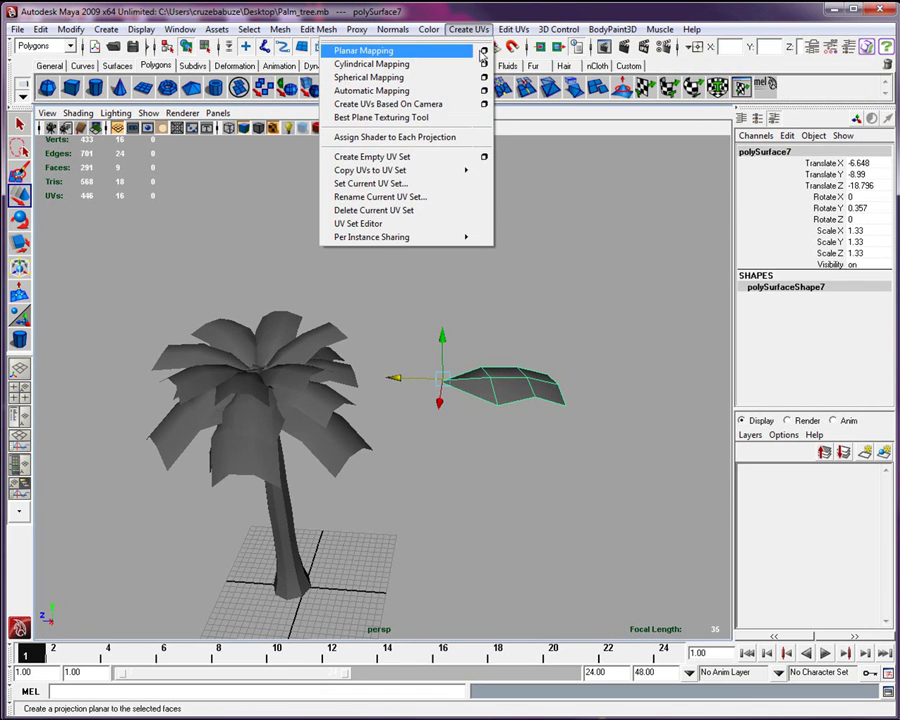
pyautogui.click(483, 55)
pyautogui.moveTo(600, 202); pyautogui.dragTo(744, 98)
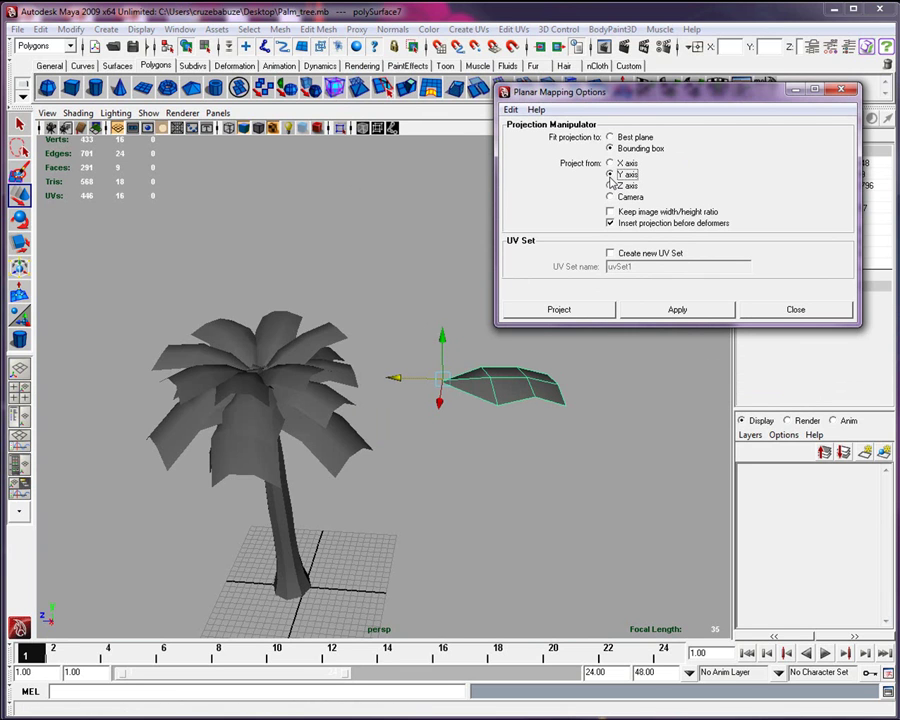
pyautogui.click(668, 310)
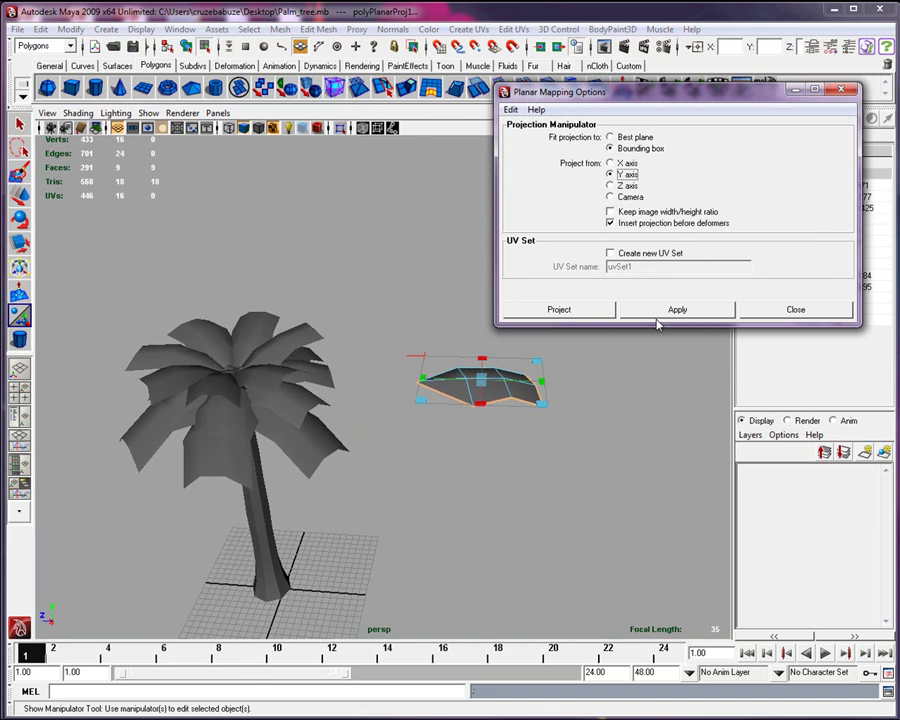
pyautogui.keyDown('alt'); pyautogui.moveTo(681, 415); pyautogui.dragTo(681, 415); pyautogui.keyUp('alt')
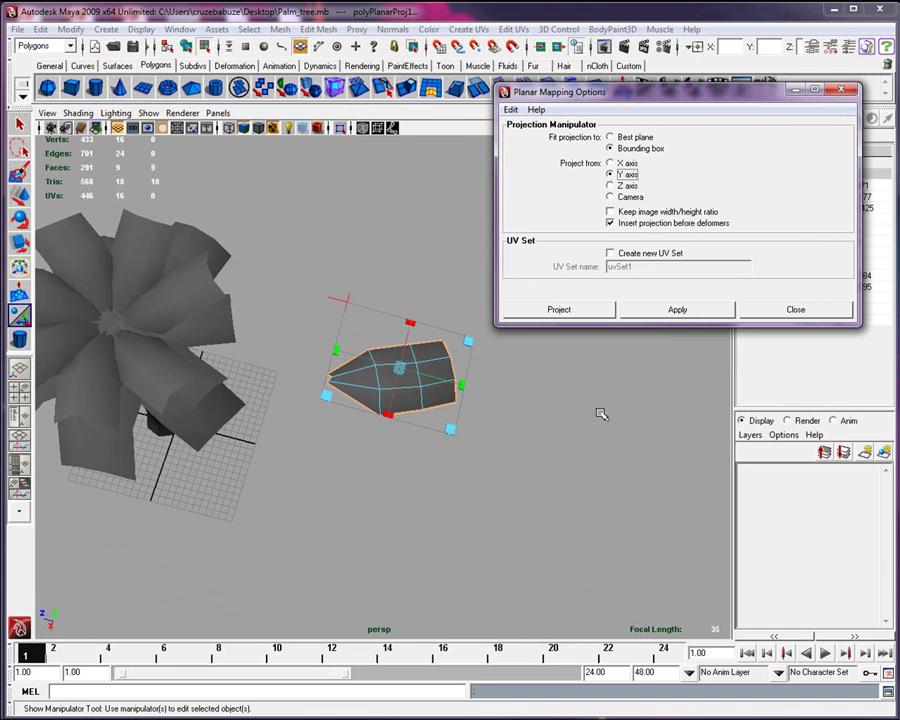
pyautogui.keyDown('alt'); pyautogui.moveTo(428, 457); pyautogui.dragTo(476, 439); pyautogui.keyUp('alt')
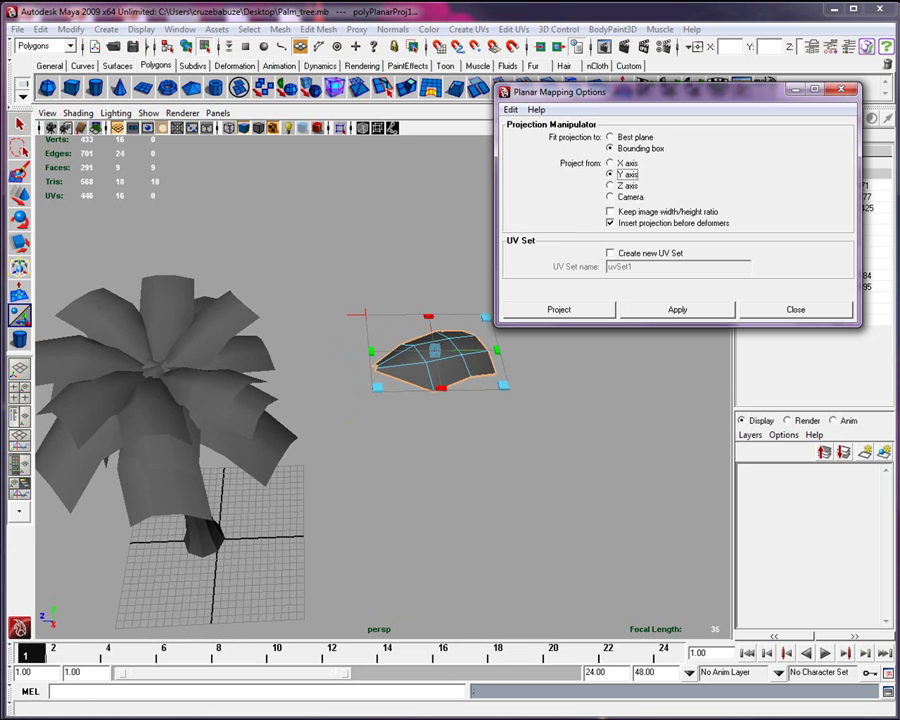
pyautogui.click(840, 91)
# Rotate the leaf's planar projection until its UVs lie roughly level and shrink them to about 0.3 units wide
pyautogui.moveTo(898, 40); pyautogui.dragTo(279, 37)
pyautogui.moveTo(540, 267); pyautogui.dragTo(348, 450)
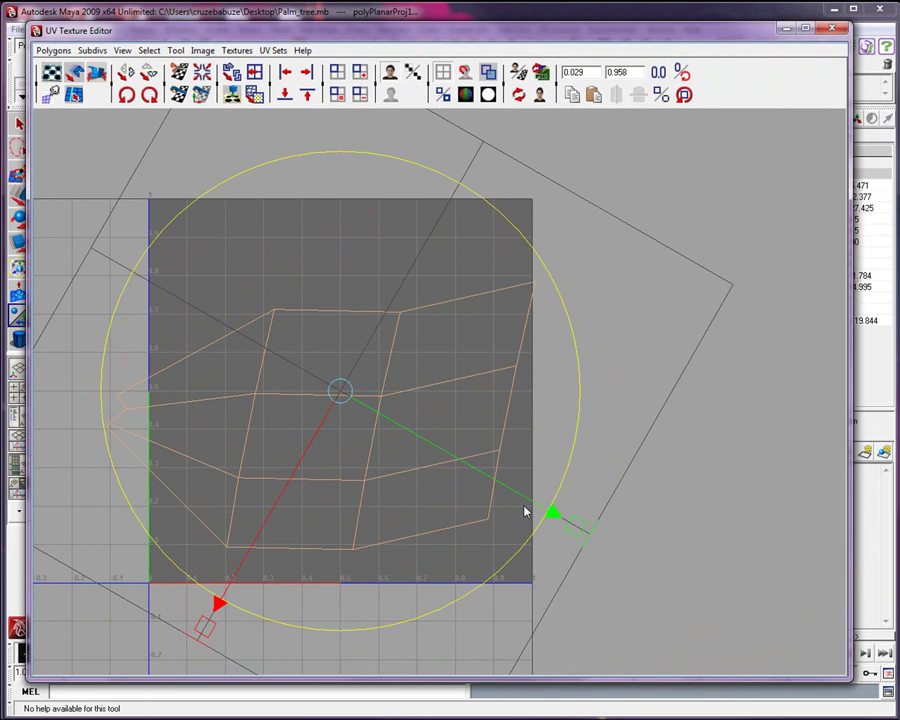
pyautogui.moveTo(583, 530); pyautogui.dragTo(447, 480)
pyautogui.moveTo(217, 612); pyautogui.dragTo(300, 472)
pyautogui.moveTo(462, 458); pyautogui.dragTo(312, 442)
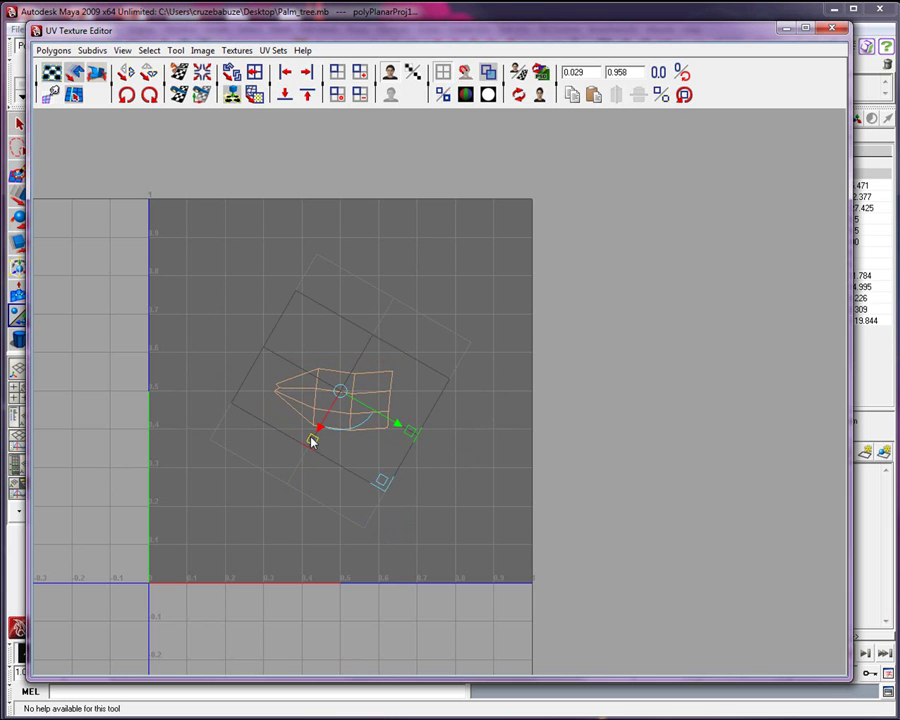
# Maximize the UV Texture Editor and move the leaf's UVs to the upper half of the texture square
pyautogui.moveTo(541, 36); pyautogui.dragTo(662, 12)
pyautogui.doubleClick(662, 12)
pyautogui.scroll(5, 440, 426)
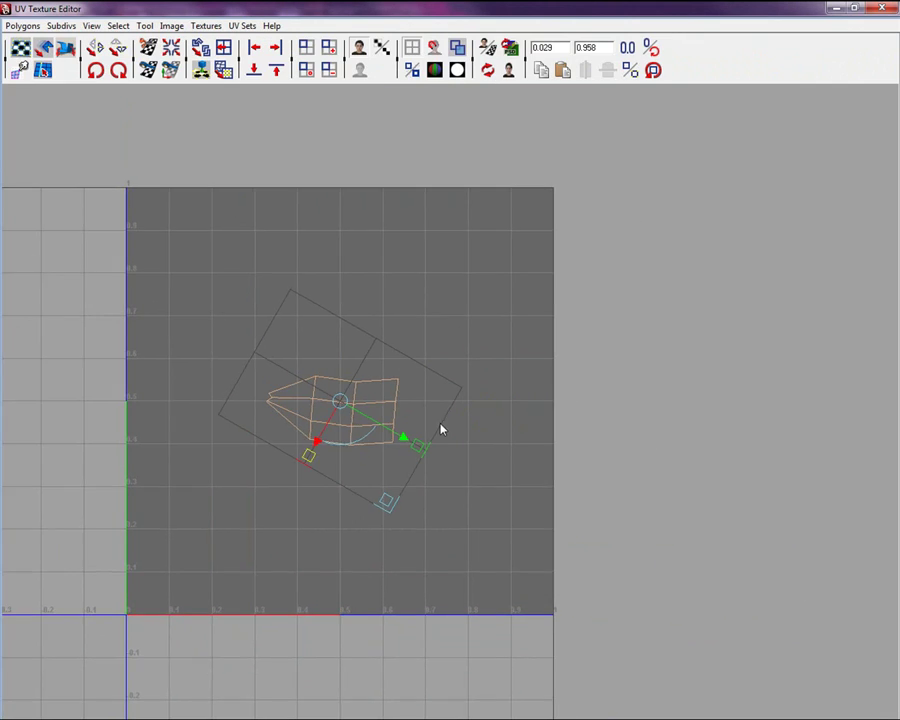
pyautogui.scroll(1, 421, 427)
pyautogui.moveTo(275, 404); pyautogui.dragTo(365, 225)
pyautogui.scroll(1, 367, 245)
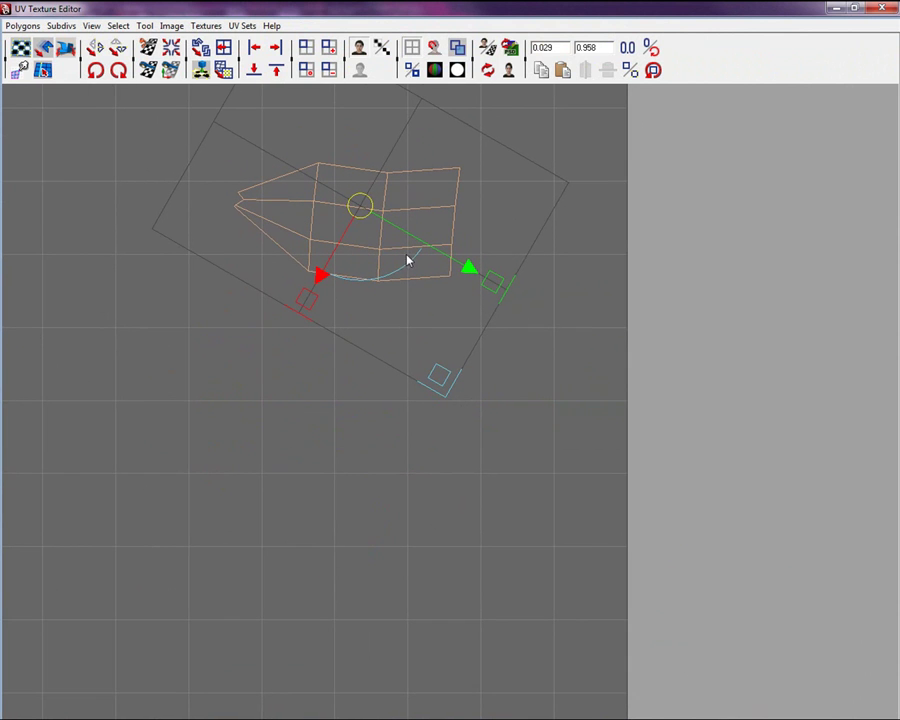
pyautogui.keyDown('alt'); pyautogui.moveTo(416, 282); pyautogui.dragTo(425, 418, button='middle'); pyautogui.keyUp('alt')
# Select the three UVs along the leaf layout's upper edge and compare the layout side by side with the leaf model
pyautogui.scroll(1, 440, 342)
pyautogui.moveTo(440, 342); pyautogui.dragTo(466, 344, button='right')
pyautogui.moveTo(434, 330); pyautogui.dragTo(367, 323)
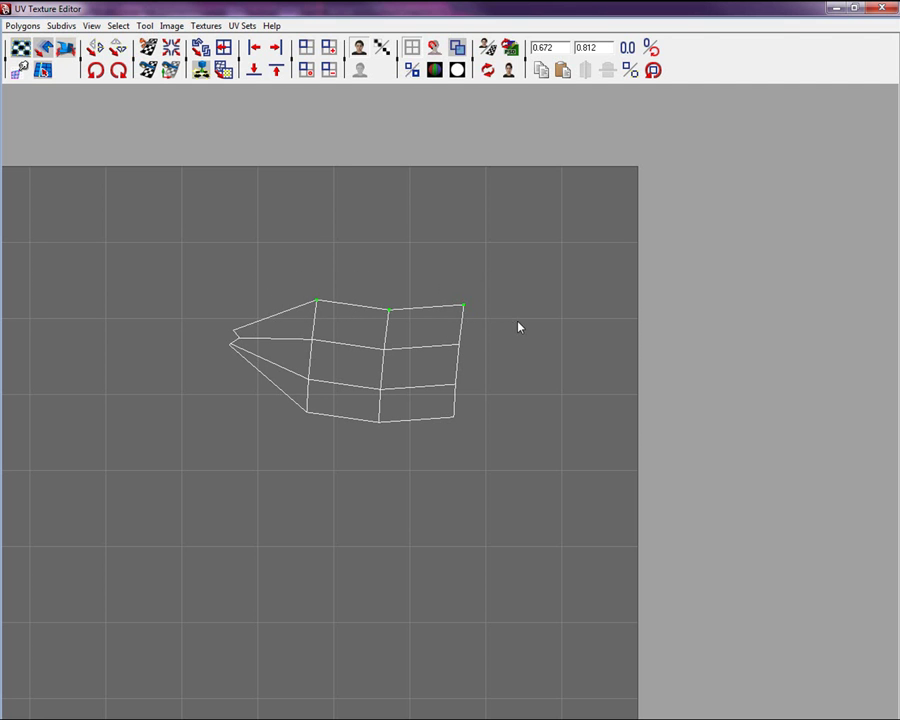
pyautogui.moveTo(356, 11); pyautogui.dragTo(899, 30)
pyautogui.press('f')
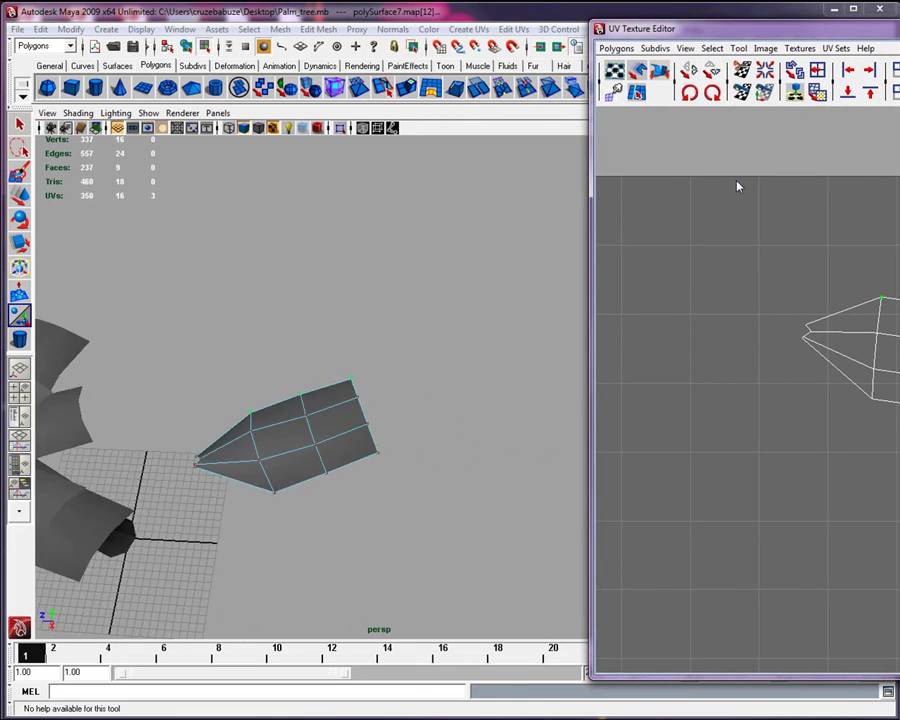
pyautogui.moveTo(882, 31); pyautogui.dragTo(716, 37)
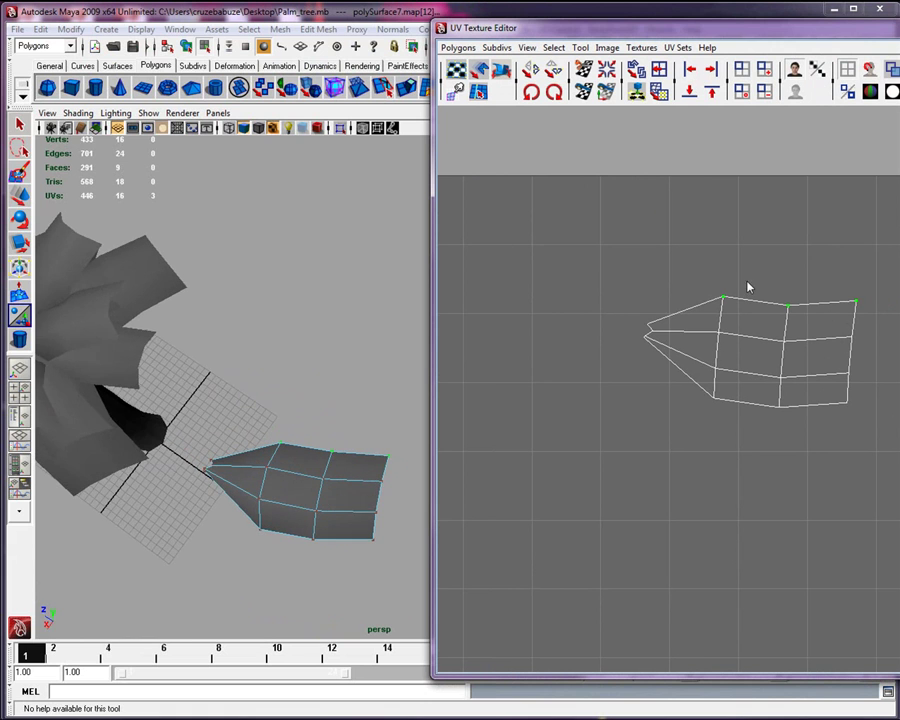
# Select all of the leaf's UVs and stretch them horizontally to about 0.4 units wide
pyautogui.moveTo(876, 453); pyautogui.dragTo(874, 451)
pyautogui.press('r')
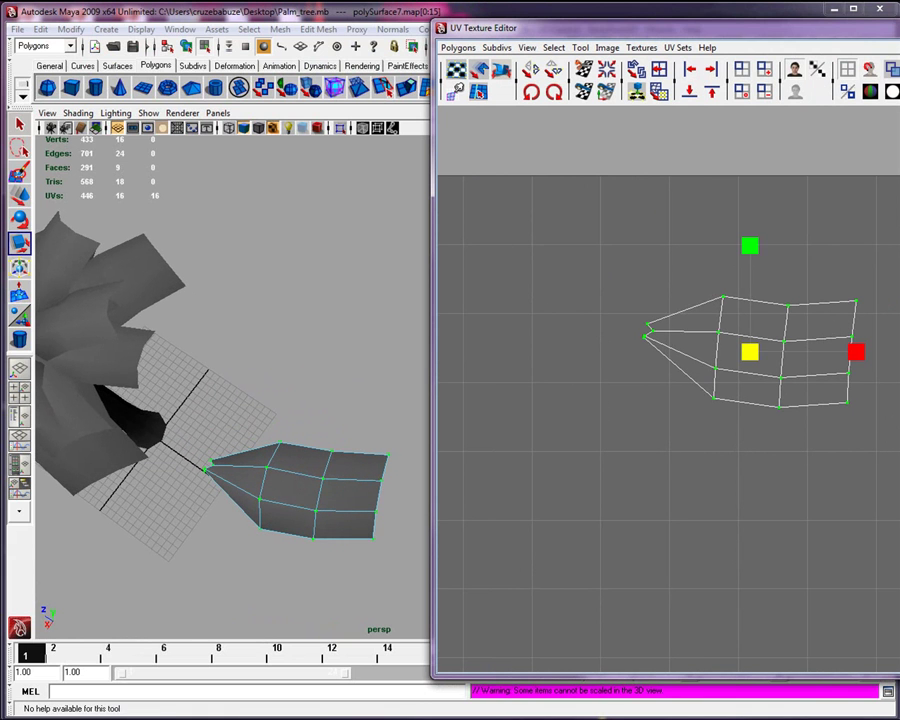
pyautogui.moveTo(856, 356); pyautogui.dragTo(889, 356)
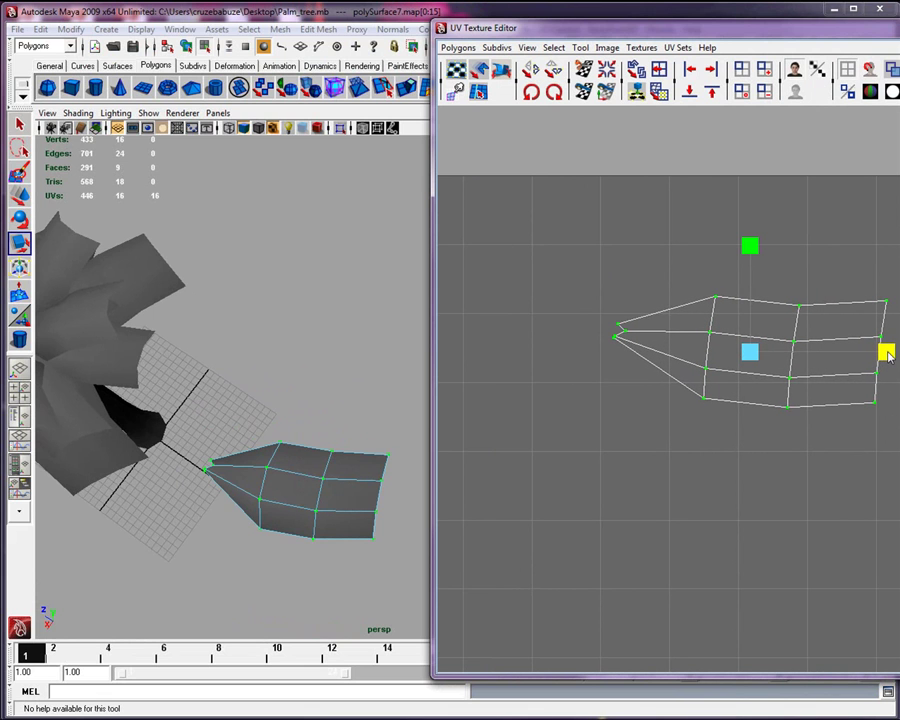
# Return the separate leaf to object mode and assign a new Lambert material to it
pyautogui.moveTo(798, 33); pyautogui.dragTo(411, 18)
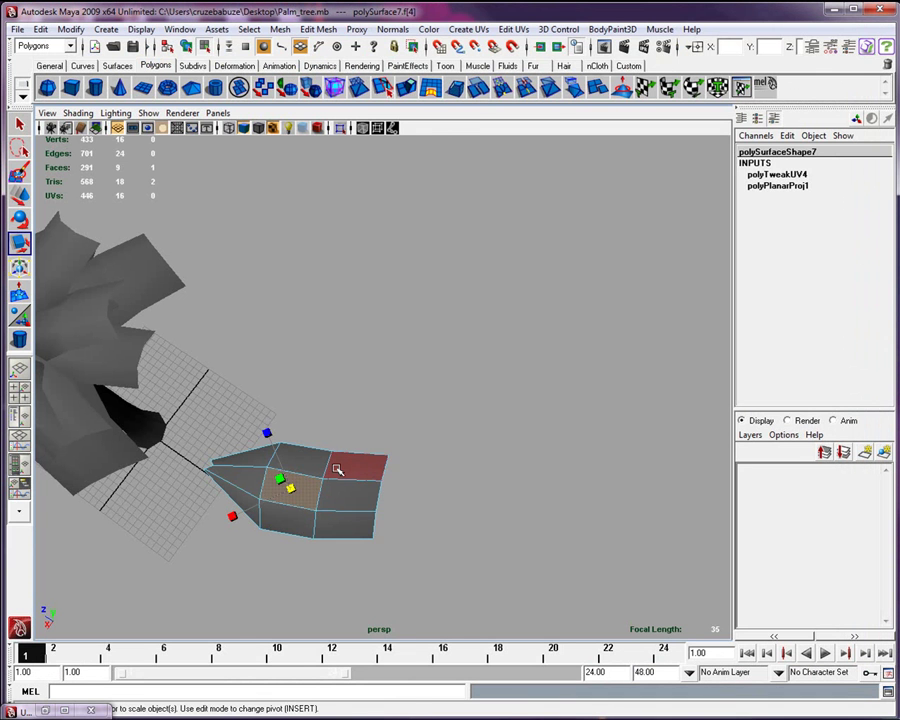
pyautogui.moveTo(337, 469); pyautogui.dragTo(358, 455, button='right')
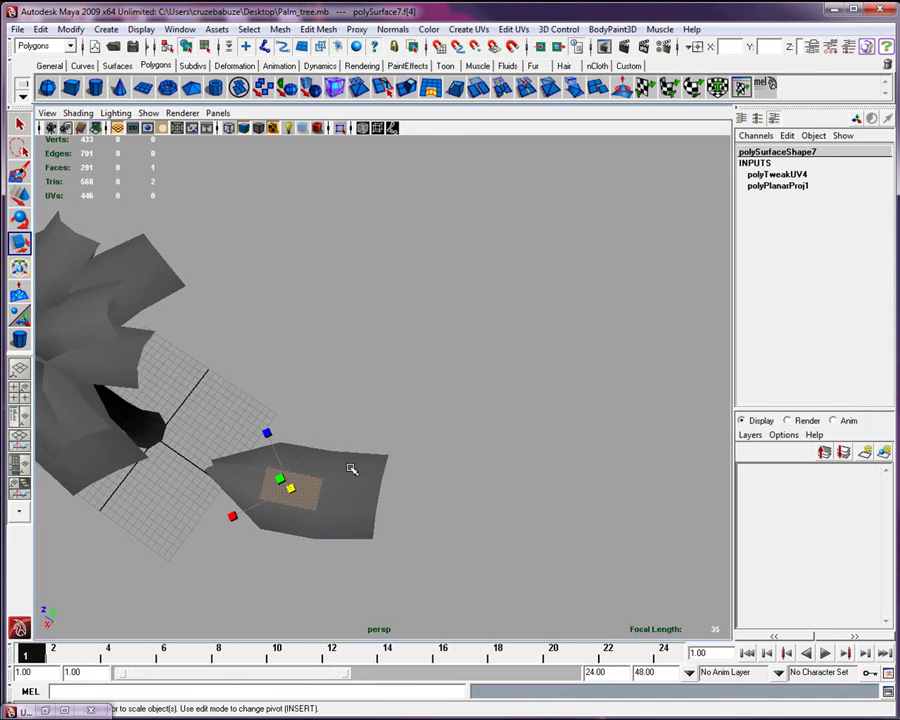
pyautogui.keyDown('alt'); pyautogui.moveTo(351, 470); pyautogui.dragTo(200, 436); pyautogui.keyUp('alt')
pyautogui.keyDown('alt'); pyautogui.moveTo(437, 367); pyautogui.dragTo(360, 451); pyautogui.keyUp('alt')
pyautogui.rightClick(360, 451)
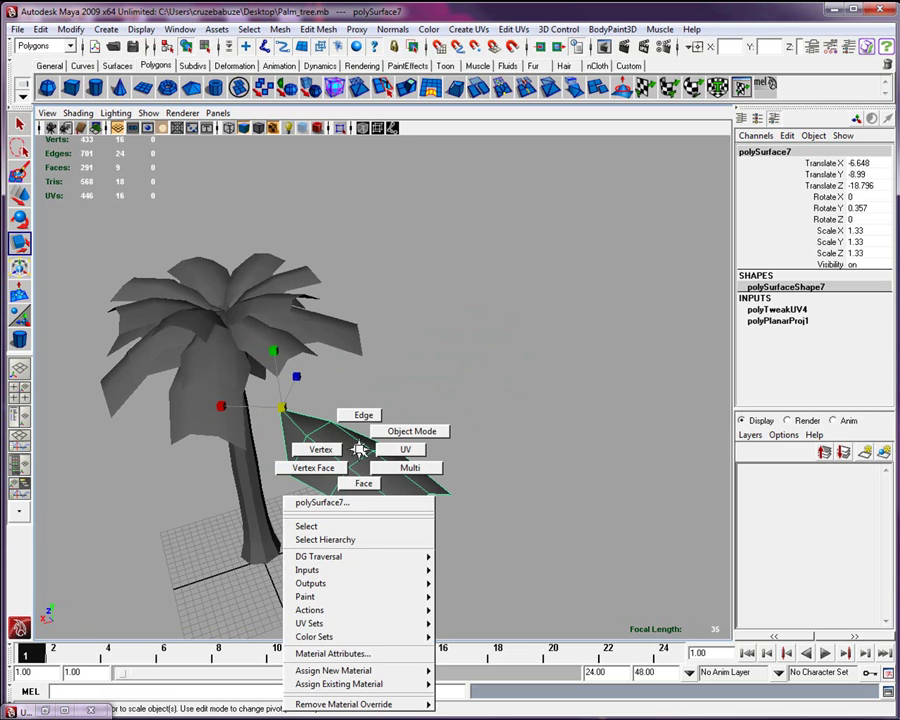
pyautogui.moveTo(390, 676)
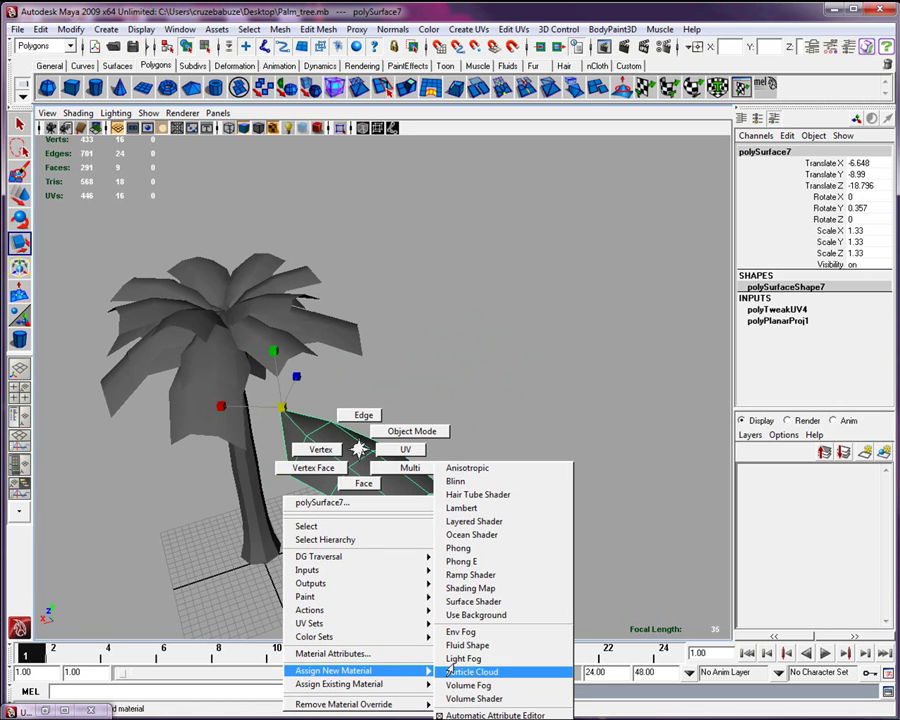
pyautogui.click(500, 508)
pyautogui.keyDown('alt'); pyautogui.moveTo(452, 488); pyautogui.dragTo(832, 317); pyautogui.keyUp('alt')
# Connect a file texture to the Lambert's color and load the palm_tree image from the pALMTREE folder inside the Desktop's UAT folder
pyautogui.click(857, 302)
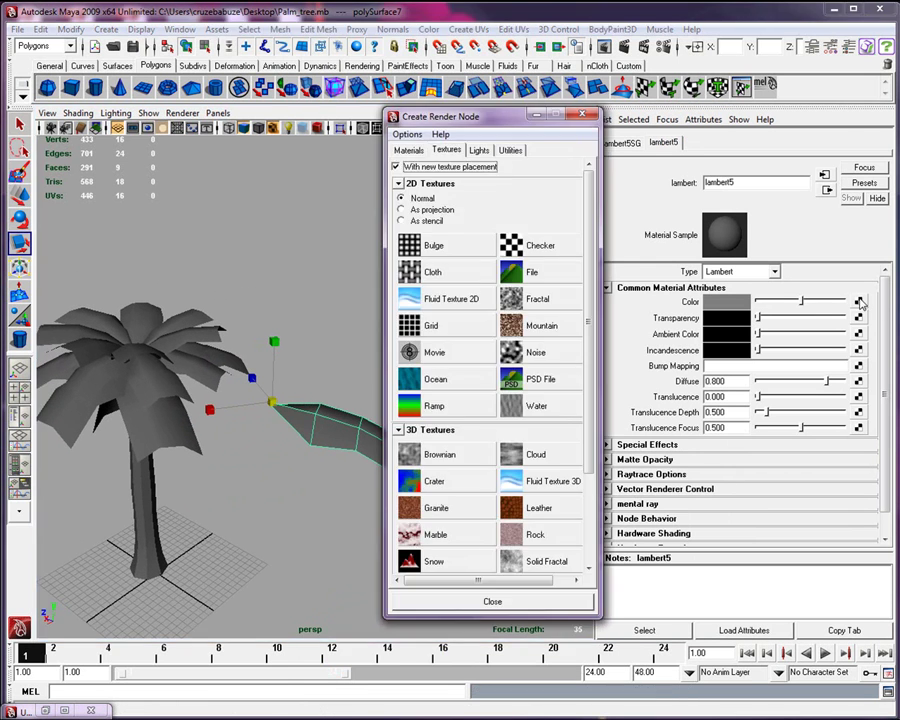
pyautogui.click(529, 276)
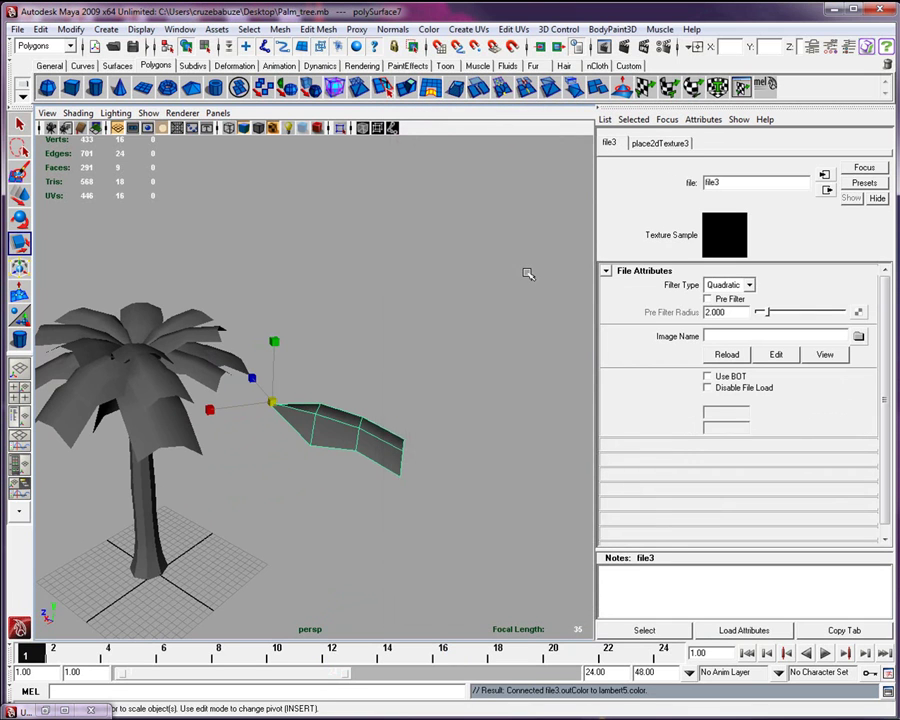
pyautogui.click(858, 337)
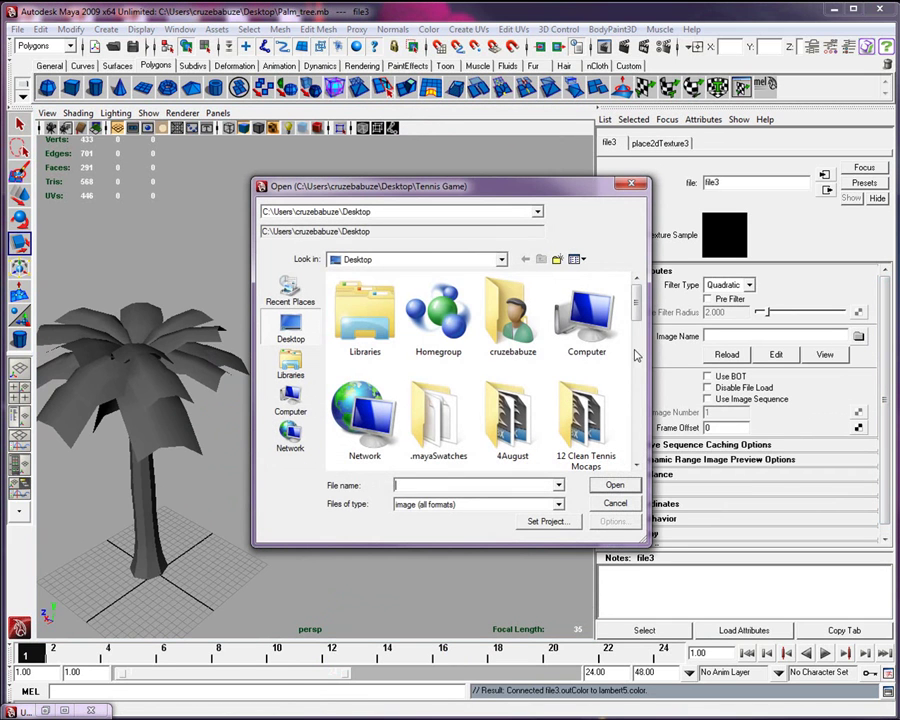
pyautogui.moveTo(634, 311); pyautogui.dragTo(633, 416)
pyautogui.doubleClick(513, 330)
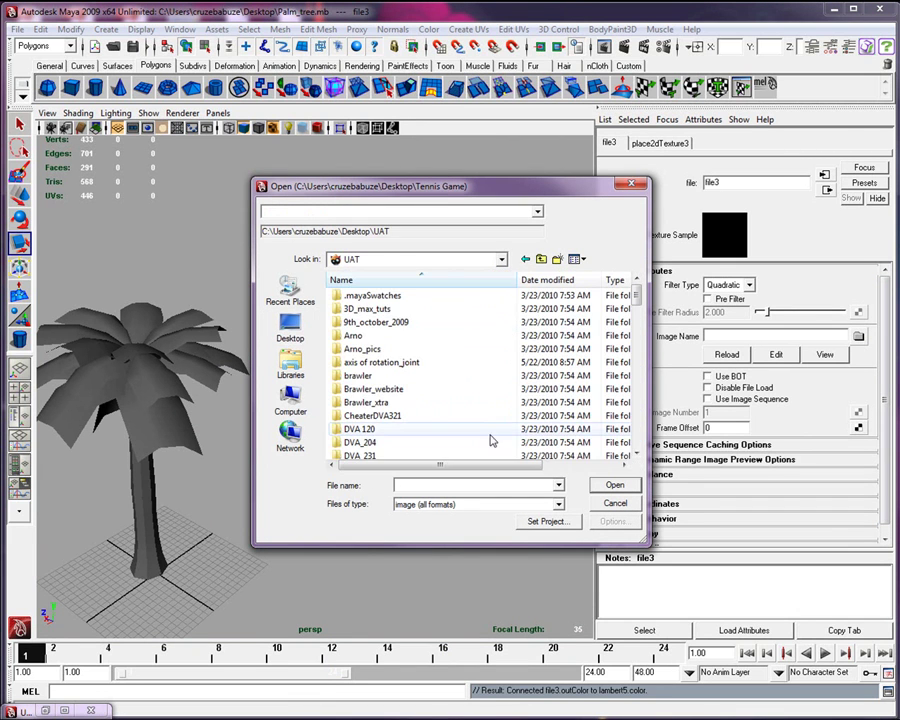
pyautogui.scroll(-2, 480, 437)
pyautogui.scroll(-10, 475, 430)
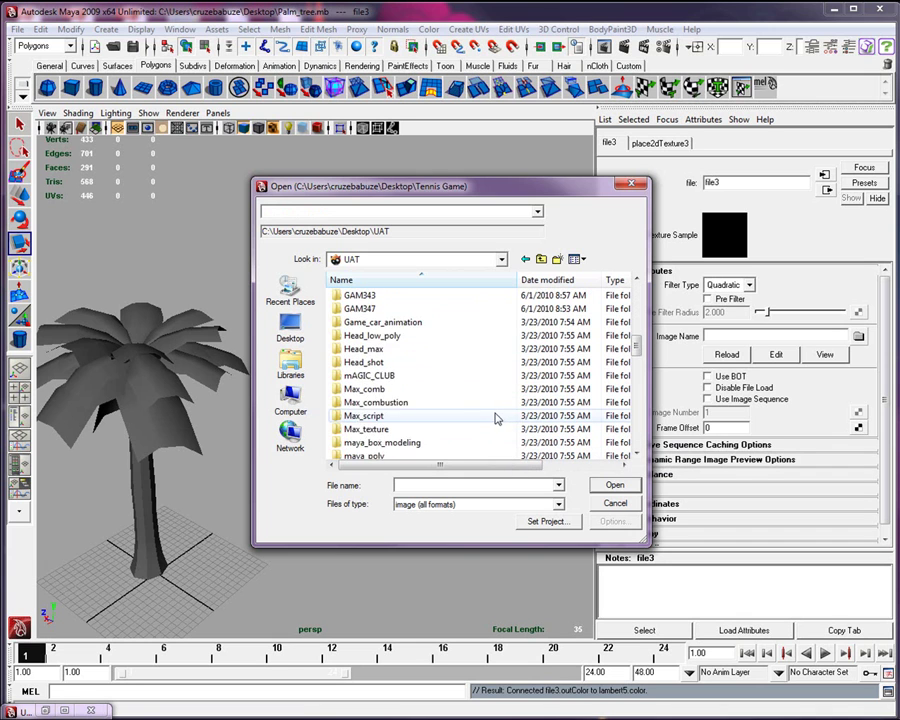
pyautogui.scroll(-1, 487, 421)
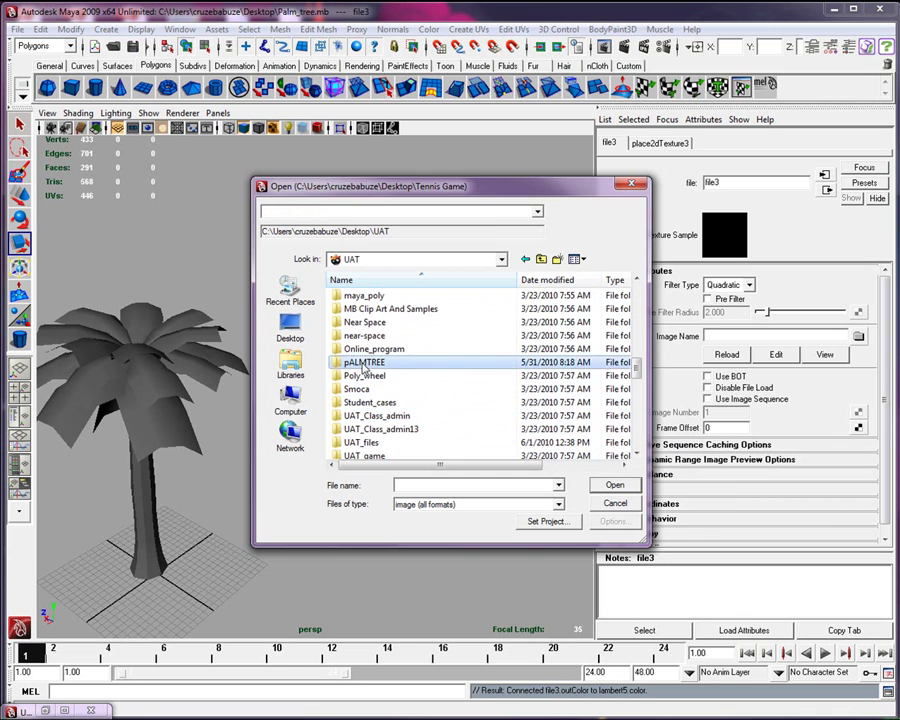
pyautogui.doubleClick(410, 362)
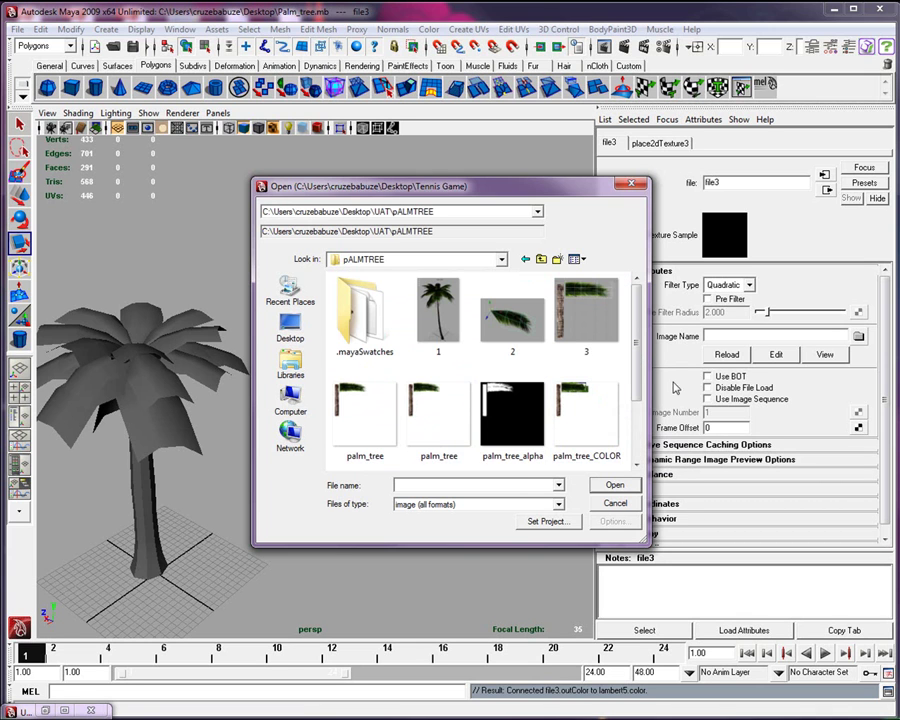
pyautogui.click(355, 404)
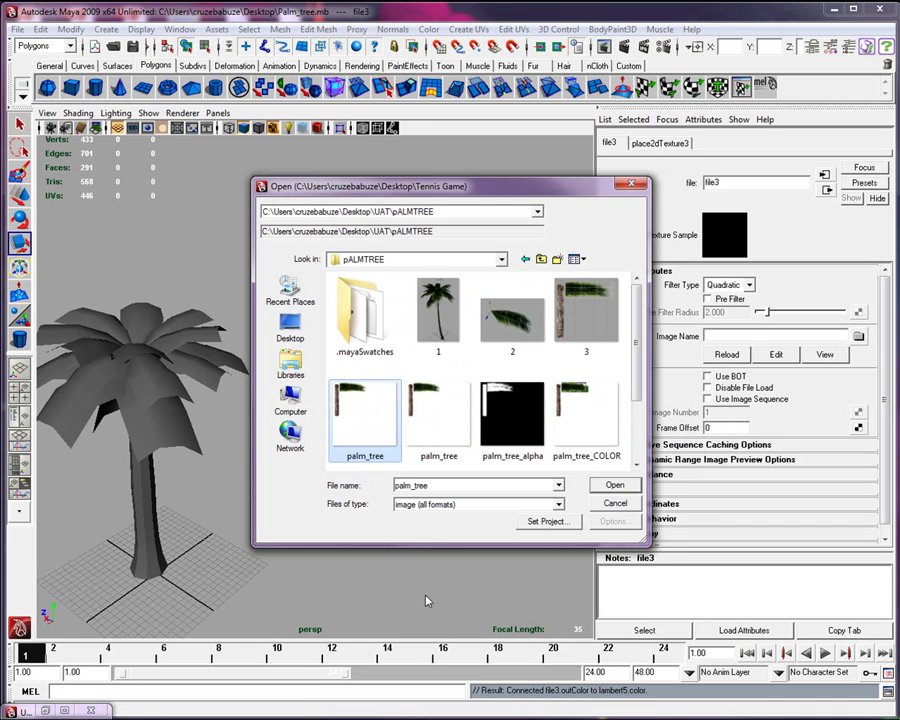
pyautogui.click(615, 486)
# Select the textured leaf and open its UVs in the UV Texture Editor with the whole palm texture in view
pyautogui.keyDown('alt'); pyautogui.moveTo(562, 492); pyautogui.dragTo(425, 475); pyautogui.keyUp('alt')
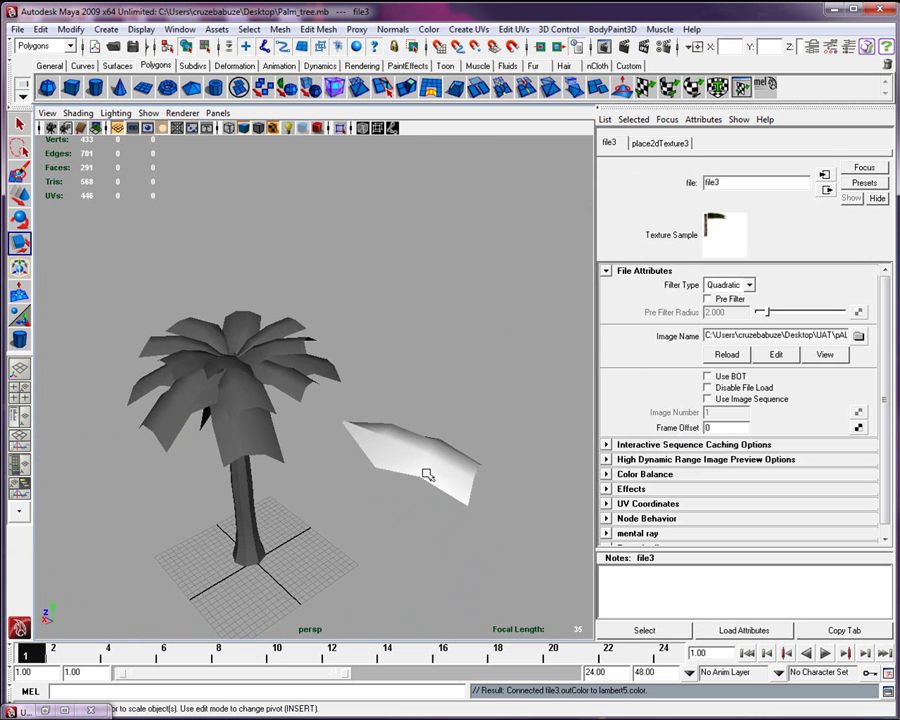
pyautogui.click(422, 454)
pyautogui.click(176, 29)
pyautogui.click(78, 198)
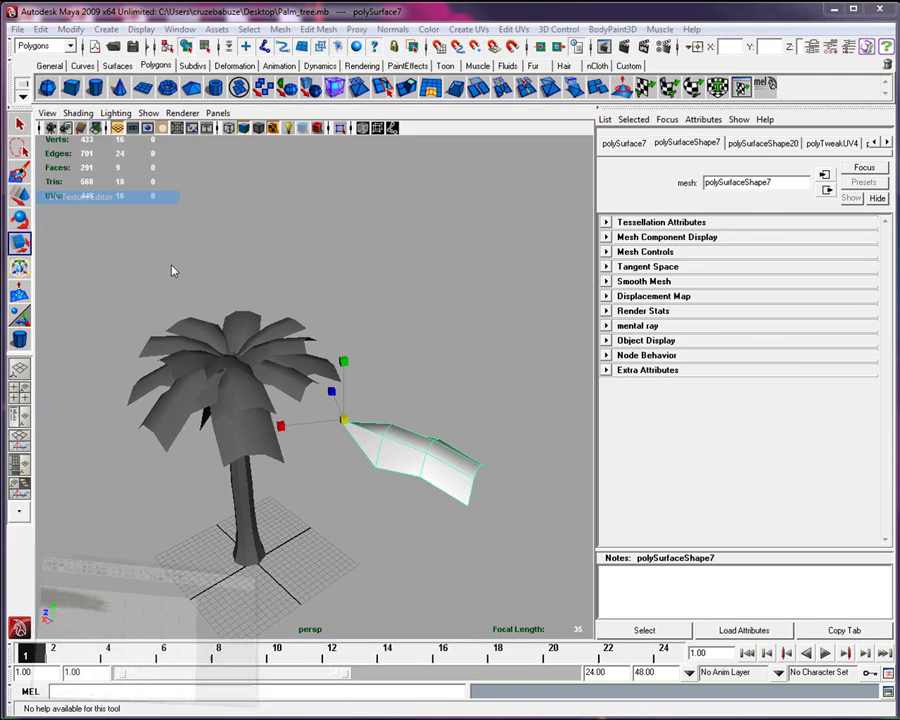
pyautogui.moveTo(393, 27); pyautogui.dragTo(553, 60)
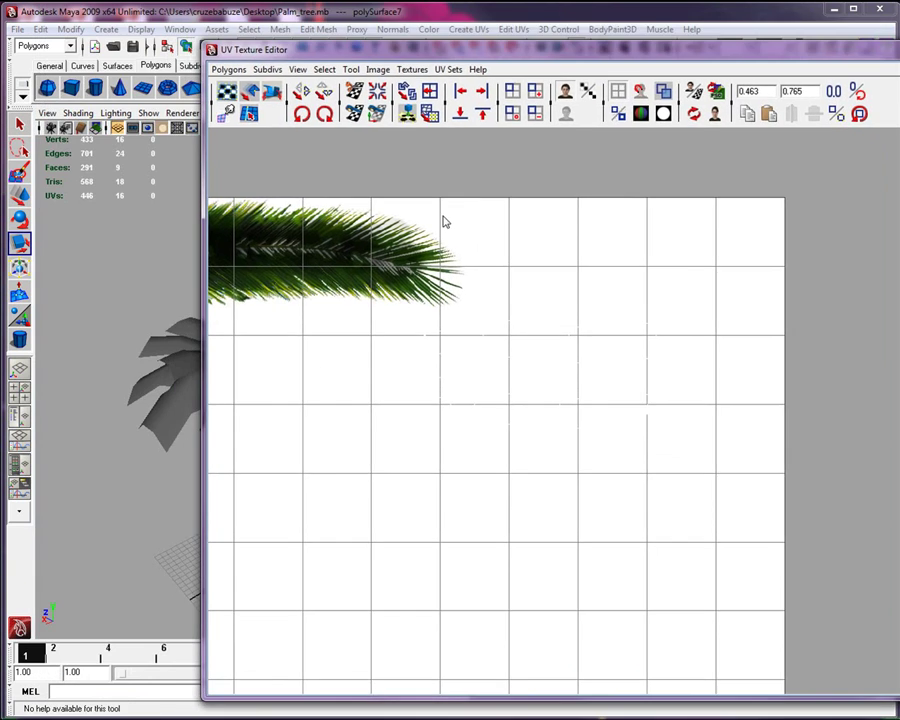
pyautogui.scroll(-4, 441, 224)
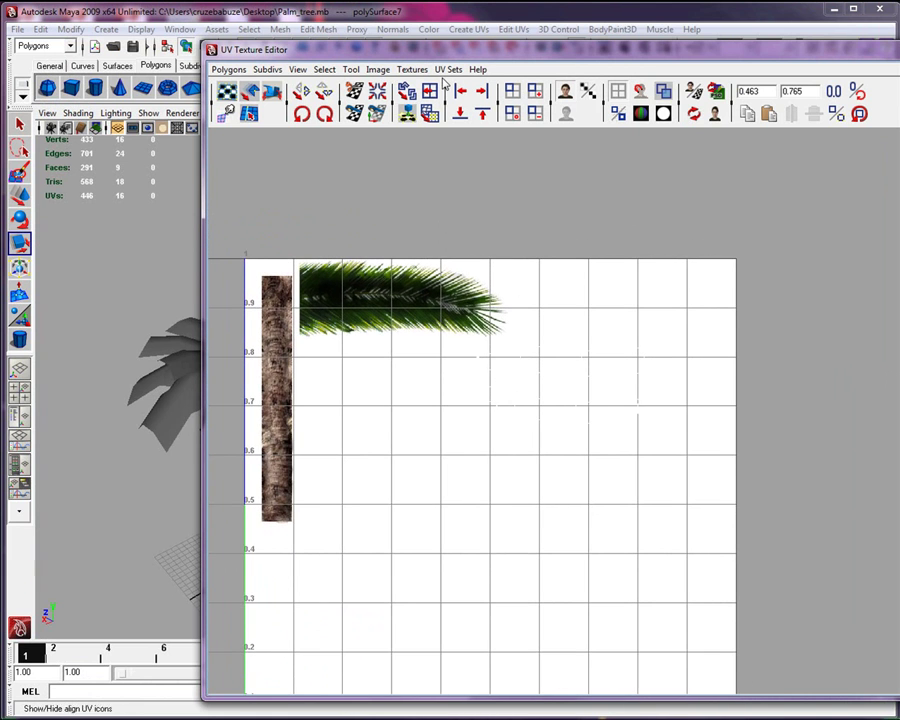
pyautogui.moveTo(302, 48); pyautogui.dragTo(472, 12)
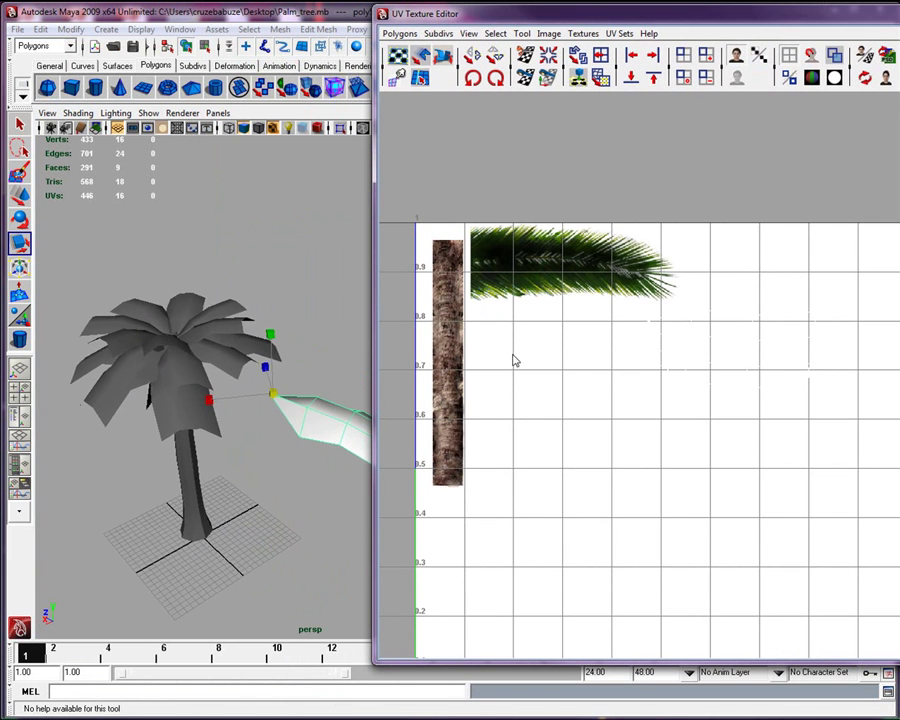
pyautogui.moveTo(584, 275); pyautogui.dragTo(880, 467)
pyautogui.moveTo(664, 20); pyautogui.dragTo(407, 18)
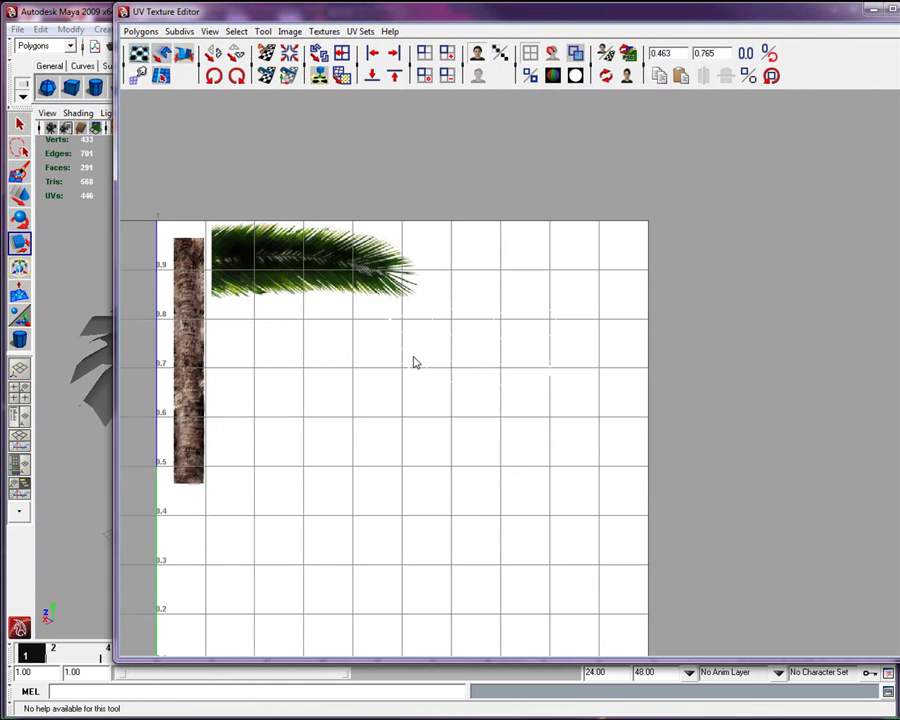
# Select all of the leaf's UVs and move them over the palm frond image
pyautogui.moveTo(487, 375); pyautogui.dragTo(530, 372, button='right')
pyautogui.moveTo(770, 193); pyautogui.dragTo(301, 647)
pyautogui.press('r')
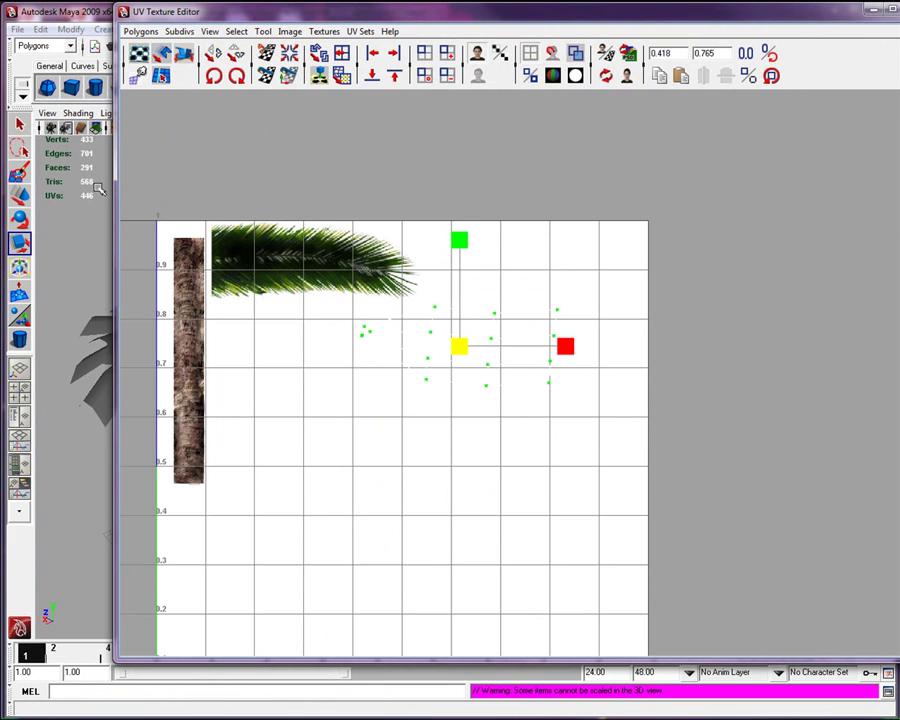
pyautogui.click(20, 195)
pyautogui.moveTo(461, 350); pyautogui.dragTo(305, 268)
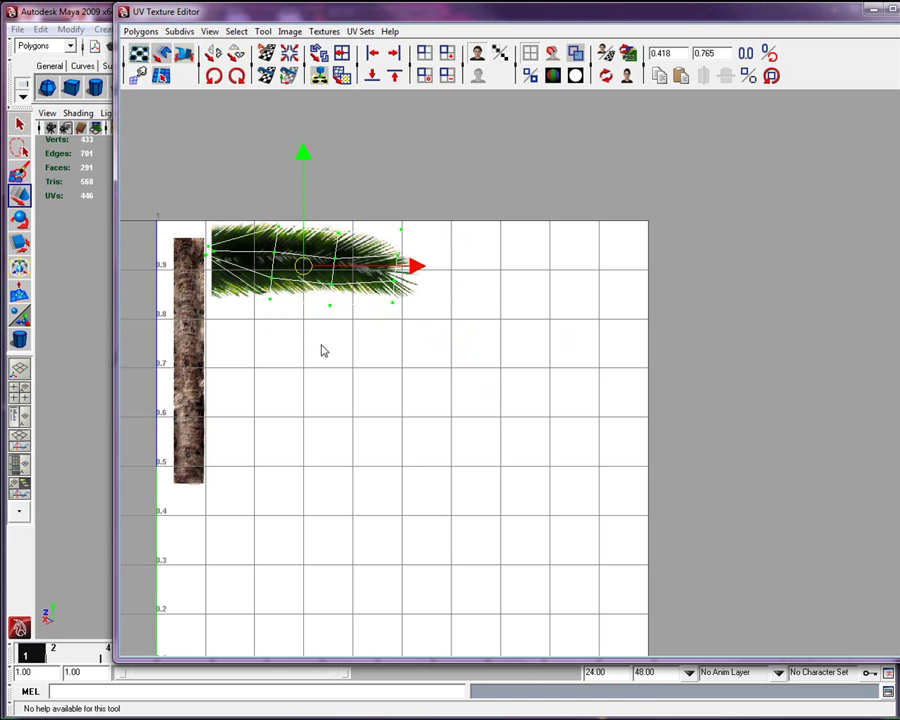
# Move the upper two UVs at the leaf's base onto the frond image's left edge, with the outermost one at its upper corner
pyautogui.moveTo(470, 20); pyautogui.dragTo(468, 113)
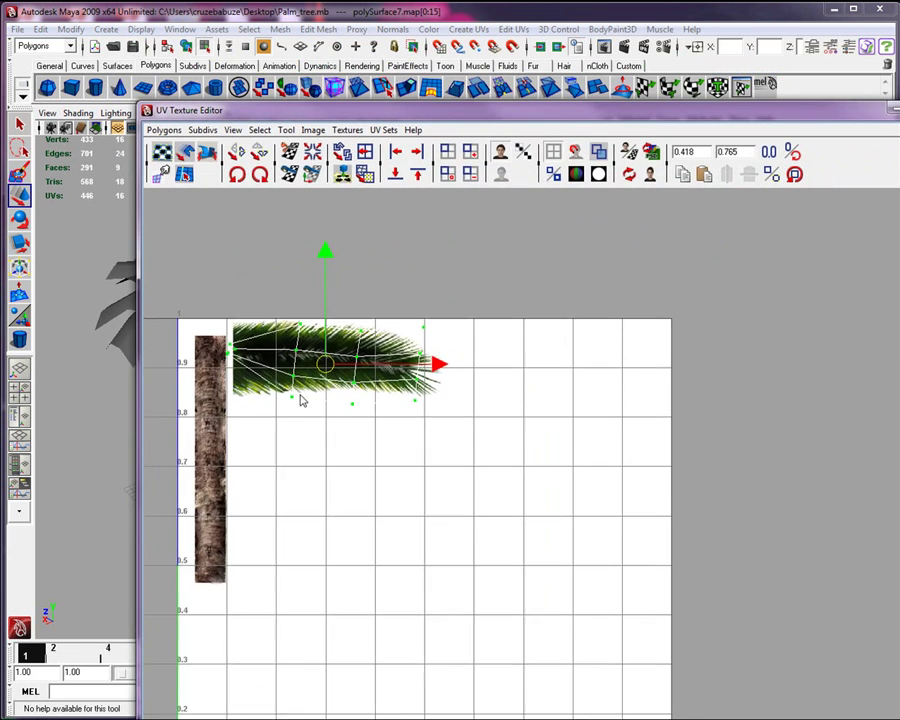
pyautogui.keyDown('alt'); pyautogui.moveTo(382, 522); pyautogui.dragTo(555, 576, button='middle'); pyautogui.keyUp('alt')
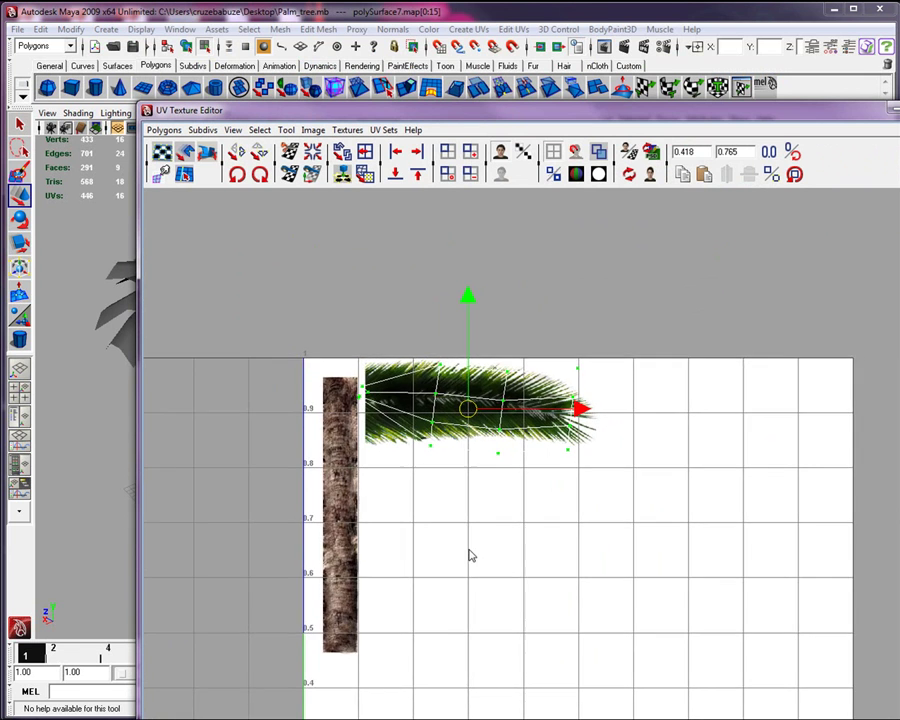
pyautogui.scroll(4, 462, 547)
pyautogui.scroll(3, 454, 538)
pyautogui.keyDown('alt'); pyautogui.moveTo(459, 543); pyautogui.dragTo(563, 642, button='middle'); pyautogui.keyUp('alt')
pyautogui.scroll(-1, 563, 642)
pyautogui.click(359, 436)
pyautogui.moveTo(362, 438); pyautogui.dragTo(366, 411)
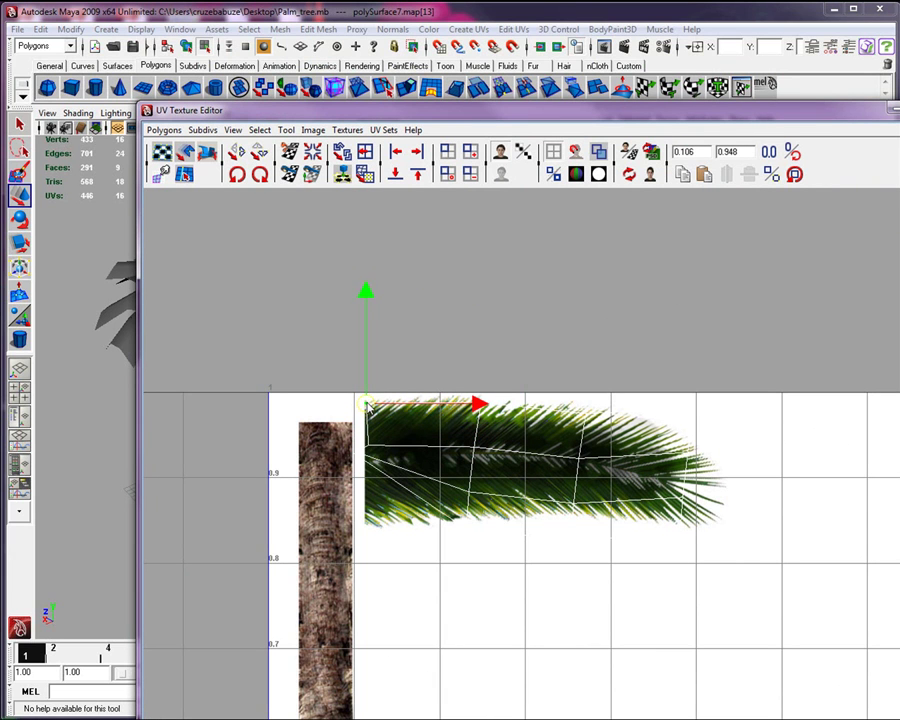
pyautogui.moveTo(367, 405); pyautogui.dragTo(368, 446)
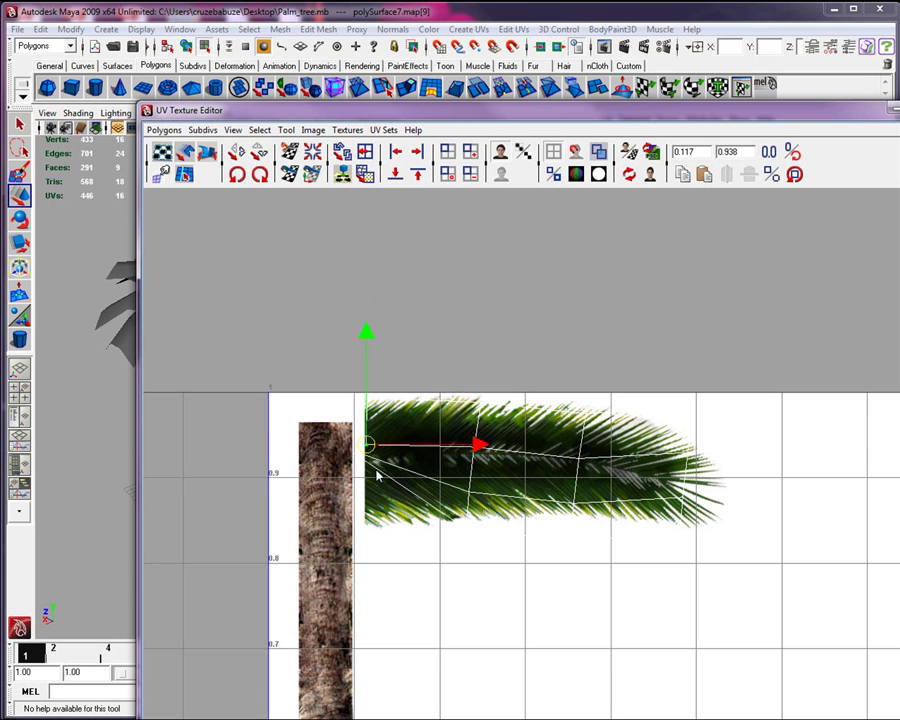
# Align the lower two base UVs with the frond image's left edge, placing the outermost one at its lower corner
pyautogui.moveTo(346, 451); pyautogui.dragTo(366, 476)
pyautogui.click(386, 459)
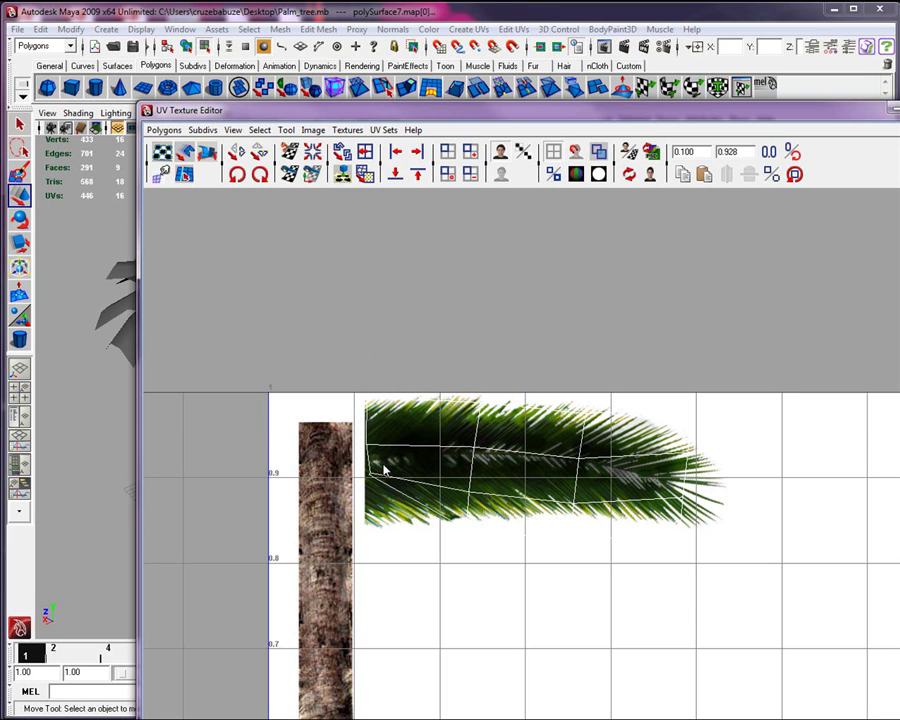
pyautogui.click(371, 474)
pyautogui.moveTo(370, 478); pyautogui.dragTo(366, 540)
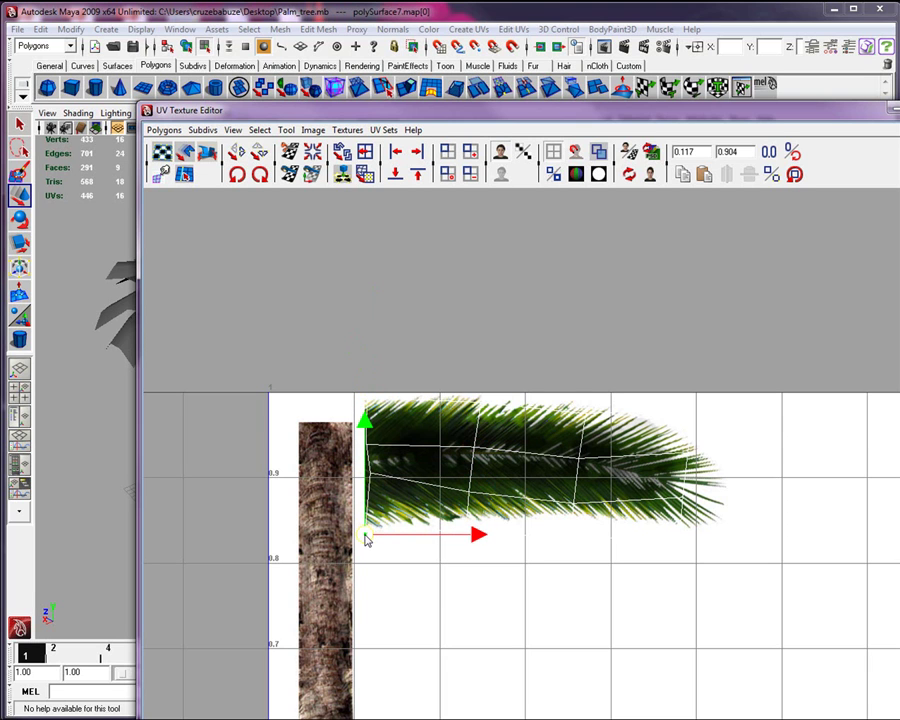
pyautogui.click(370, 478)
pyautogui.moveTo(375, 478); pyautogui.dragTo(370, 478)
# Adjust the UVs of the two middle columns to follow the frond's upper and lower outlines and straighten the lower inner row
pyautogui.moveTo(450, 512); pyautogui.dragTo(452, 514)
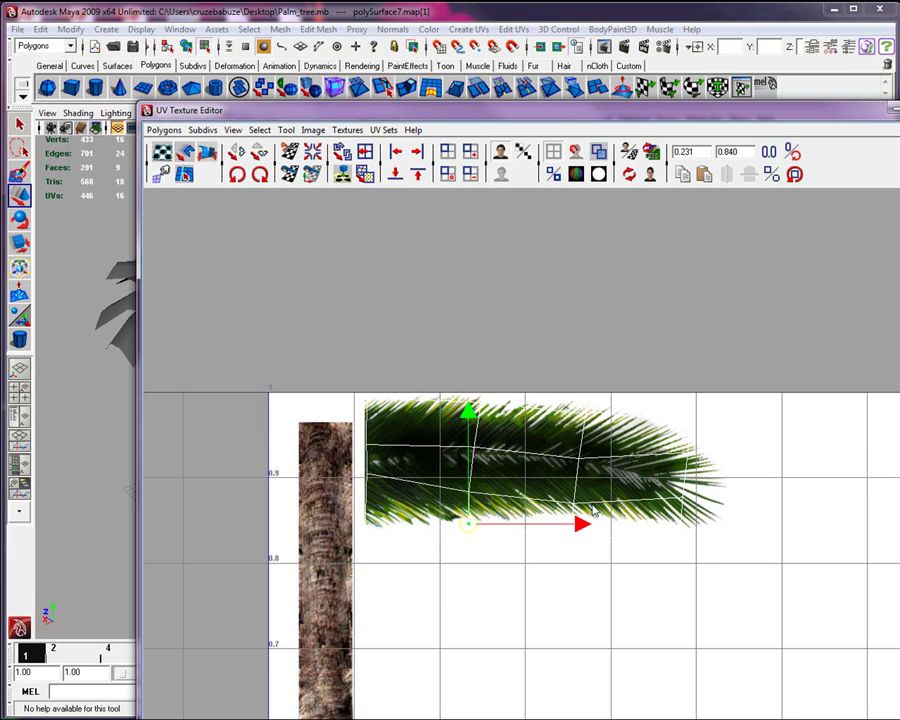
pyautogui.moveTo(578, 511); pyautogui.dragTo(578, 484)
pyautogui.click(468, 488)
pyautogui.moveTo(468, 488); pyautogui.dragTo(472, 483)
pyautogui.moveTo(488, 420); pyautogui.dragTo(481, 398)
pyautogui.moveTo(577, 410); pyautogui.dragTo(684, 415, button='middle')
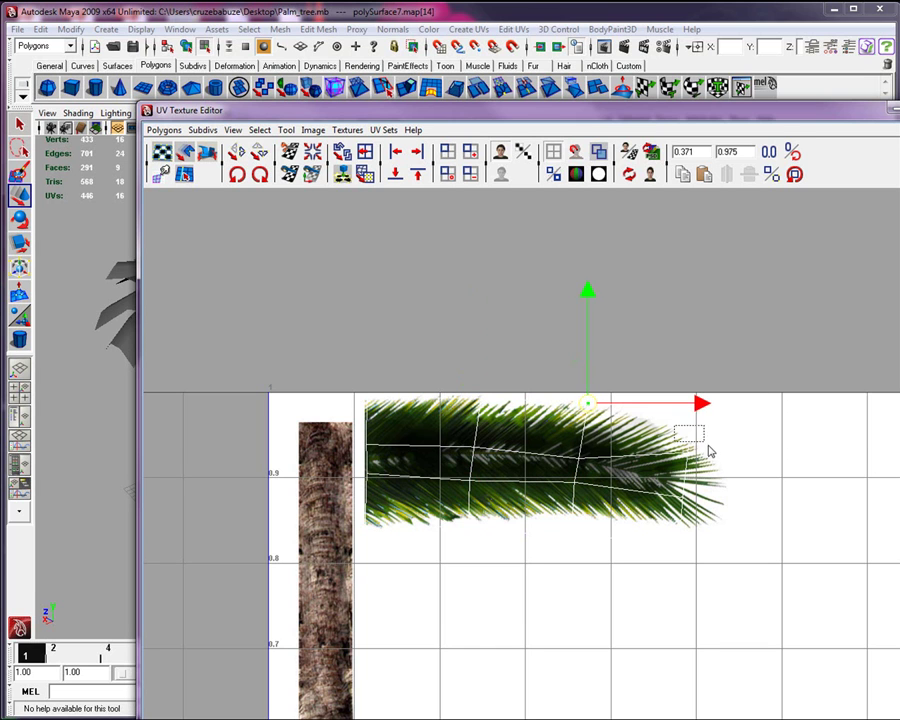
# Select the four UVs at the leaf's tip end and shift them slightly toward the frond's tip
pyautogui.click(694, 443)
pyautogui.moveTo(660, 480); pyautogui.dragTo(722, 565)
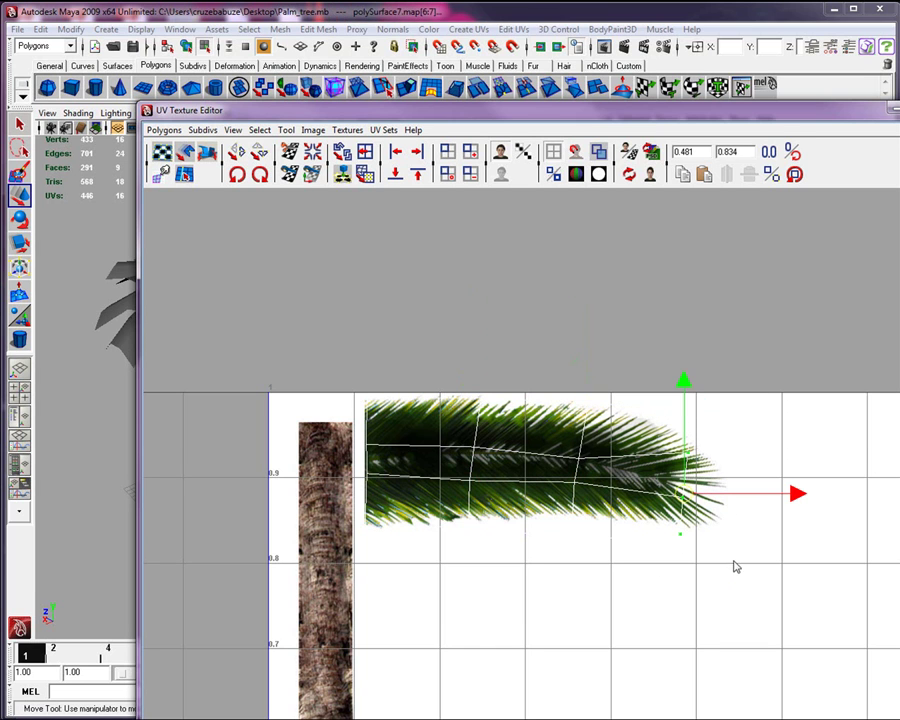
pyautogui.moveTo(727, 497); pyautogui.dragTo(653, 490, button='middle')
pyautogui.moveTo(834, 388); pyautogui.dragTo(711, 622)
pyautogui.moveTo(884, 369); pyautogui.dragTo(672, 645)
pyautogui.moveTo(688, 471)
pyautogui.mouseDown(button='middle')
pyautogui.moveTo(657, 482)
pyautogui.moveTo(692, 482)
pyautogui.mouseUp(button='middle')
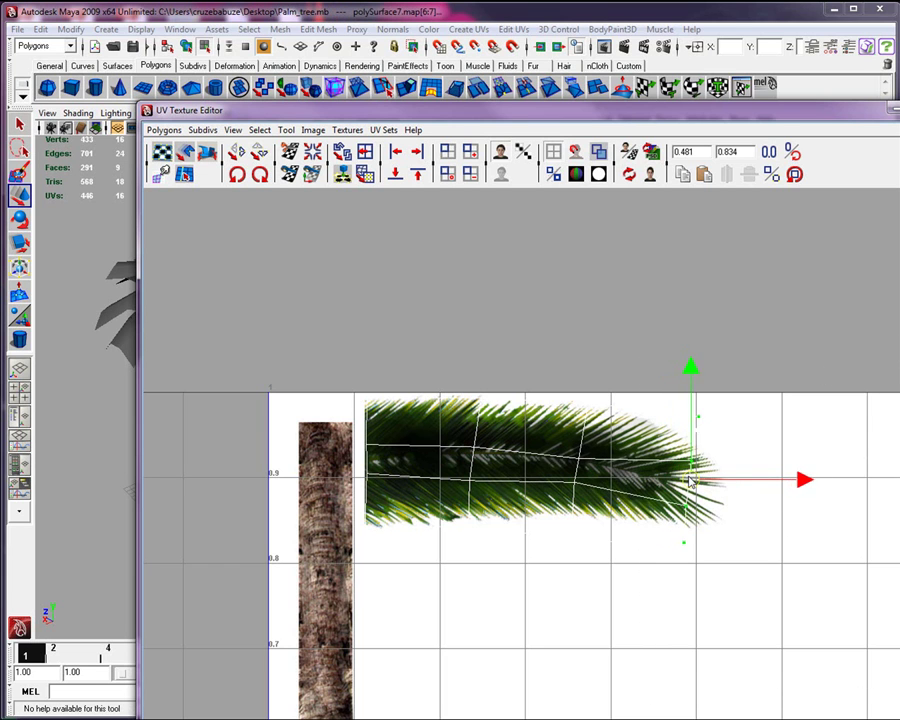
# Move the lower three tip-end UVs outward one by one so the layout encloses the frond's pointed tip
pyautogui.moveTo(680, 445); pyautogui.dragTo(736, 470)
pyautogui.moveTo(680, 499); pyautogui.dragTo(737, 517, button='middle')
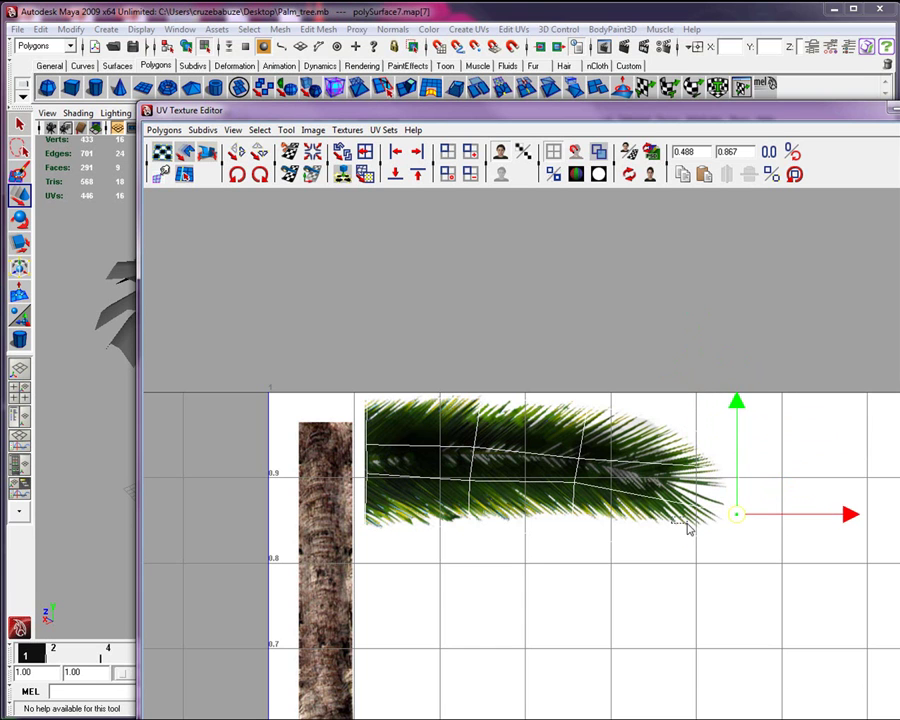
pyautogui.moveTo(674, 523); pyautogui.dragTo(718, 545, button='middle')
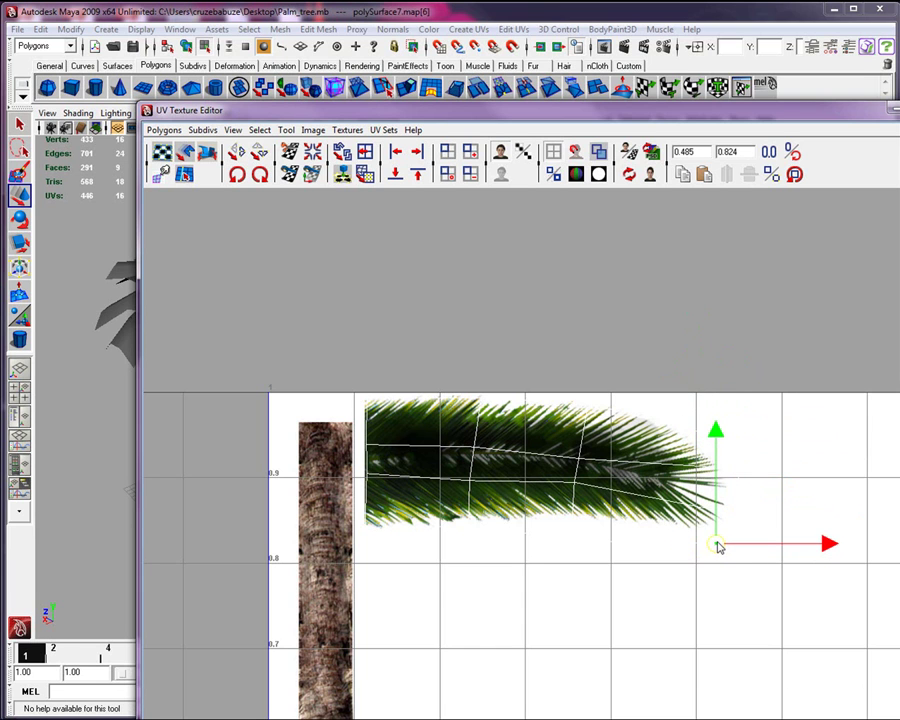
# Check the texture on the leaf model, select its four tip-end UVs and activate the Scale tool for them in the UV Texture Editor
pyautogui.scroll(-2, 631, 581)
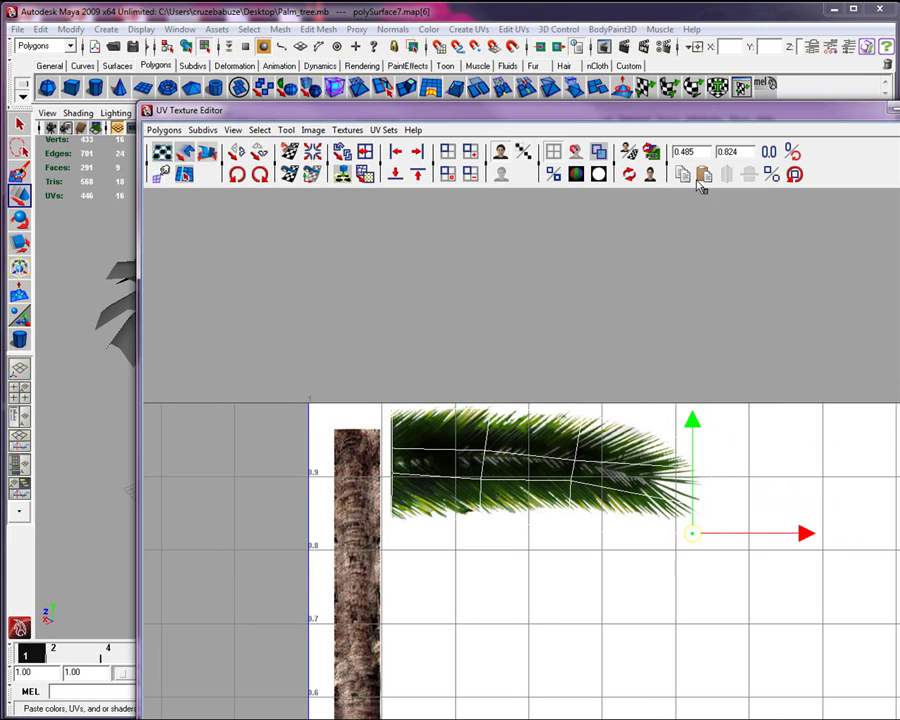
pyautogui.moveTo(607, 113); pyautogui.dragTo(899, 119)
pyautogui.keyDown('alt'); pyautogui.moveTo(461, 488); pyautogui.dragTo(447, 508); pyautogui.keyUp('alt')
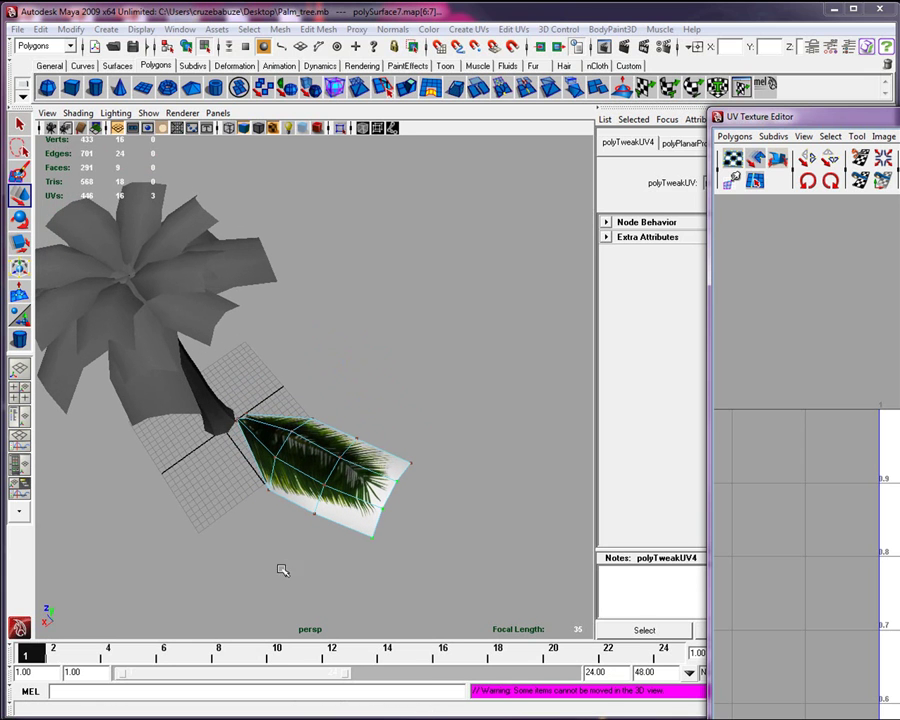
pyautogui.keyDown('alt'); pyautogui.moveTo(396, 533); pyautogui.dragTo(466, 554); pyautogui.keyUp('alt')
pyautogui.keyDown('shift'); pyautogui.click(410, 410); pyautogui.keyUp('shift')
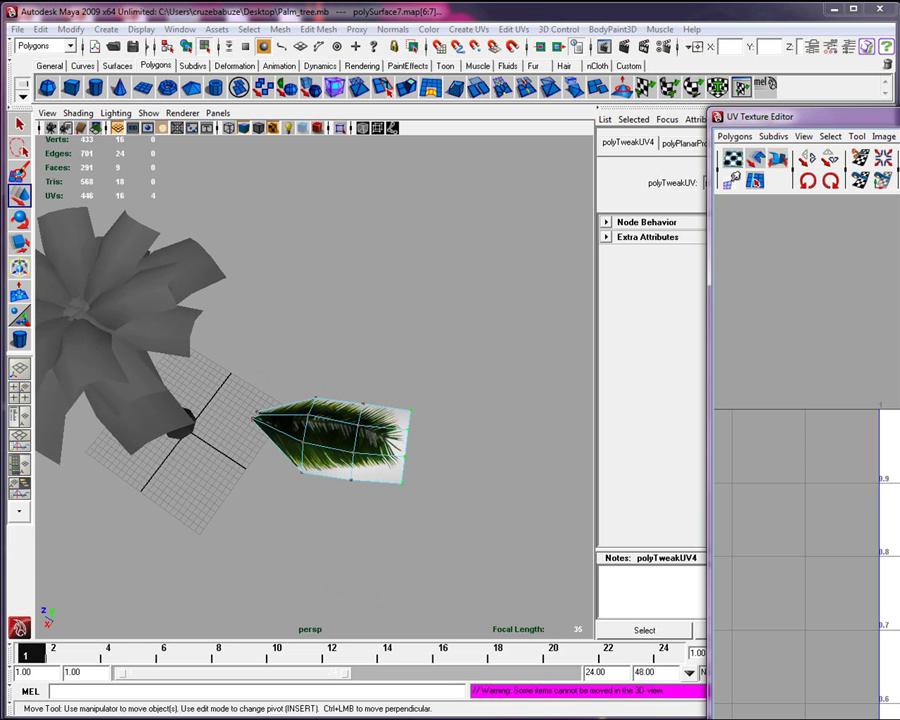
pyautogui.click(22, 244)
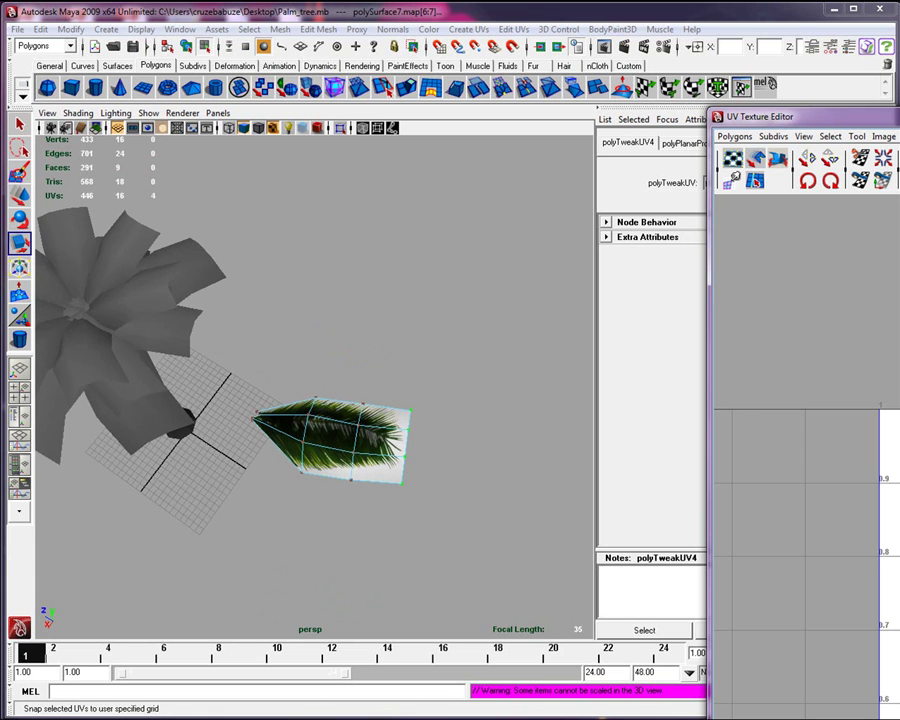
pyautogui.moveTo(899, 122); pyautogui.dragTo(691, 32)
pyautogui.press('f')
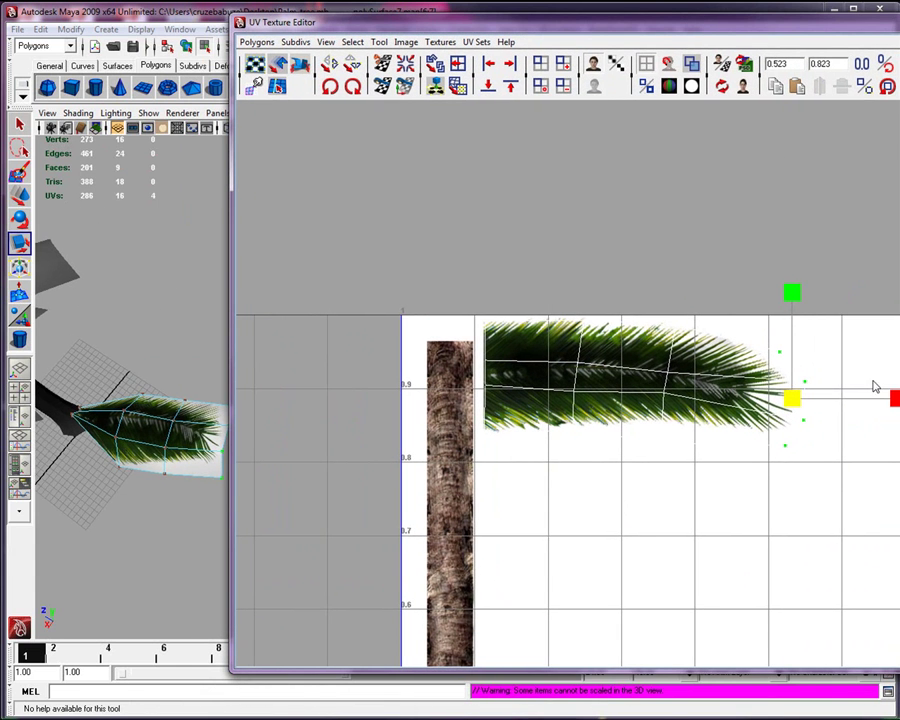